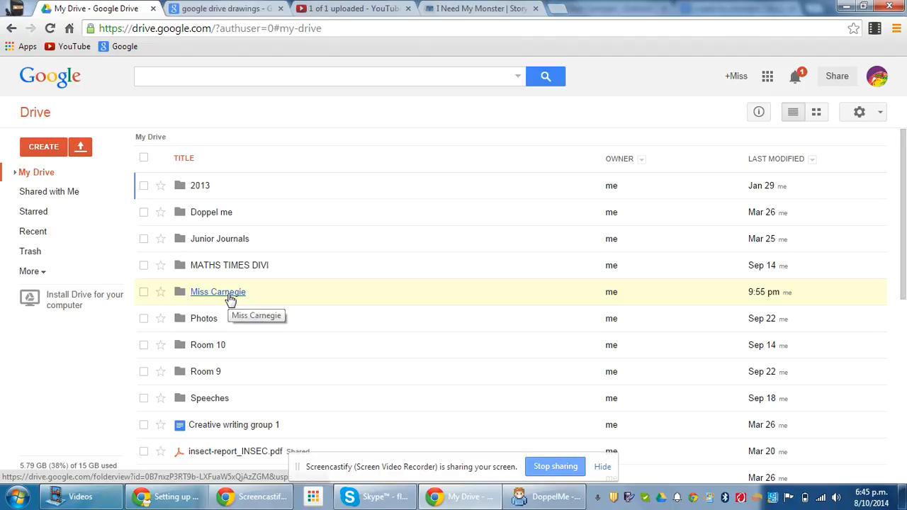
# Create a new drawing inside the teacher's named folder in My Drive.
pyautogui.click(225, 292)
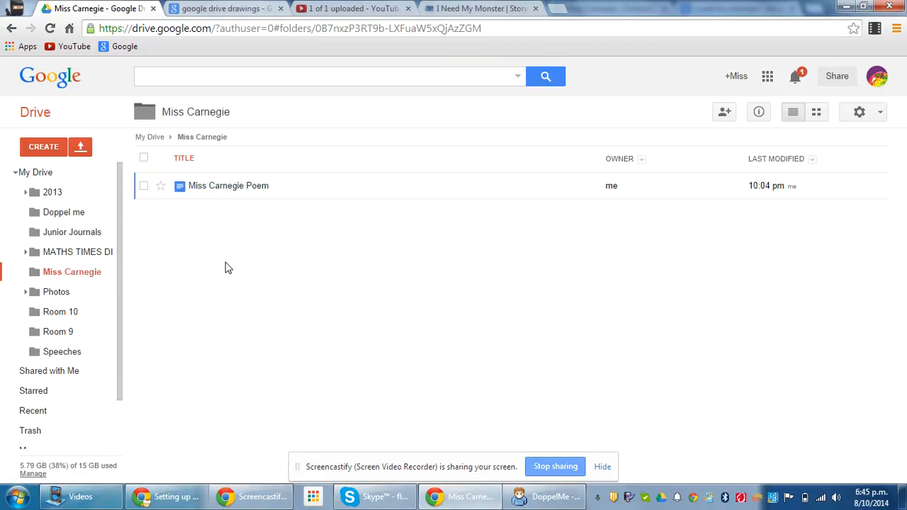
pyautogui.click(43, 147)
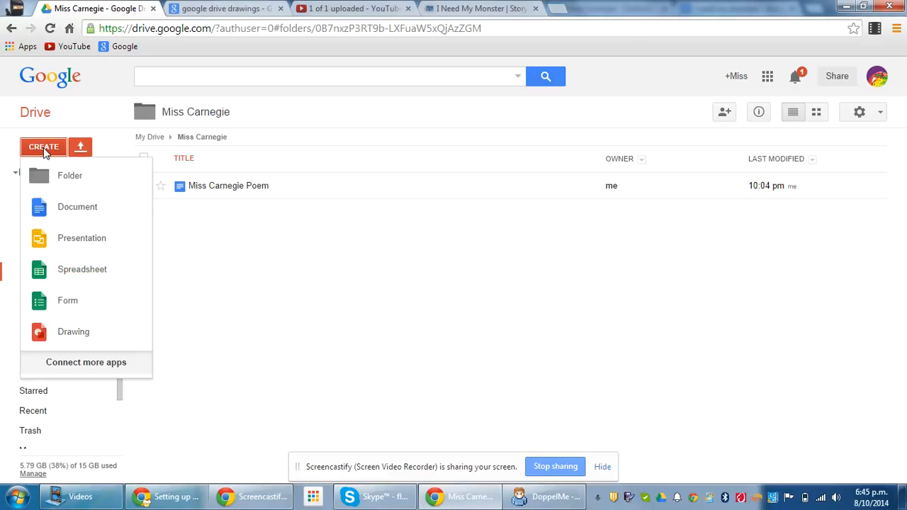
pyautogui.click(73, 333)
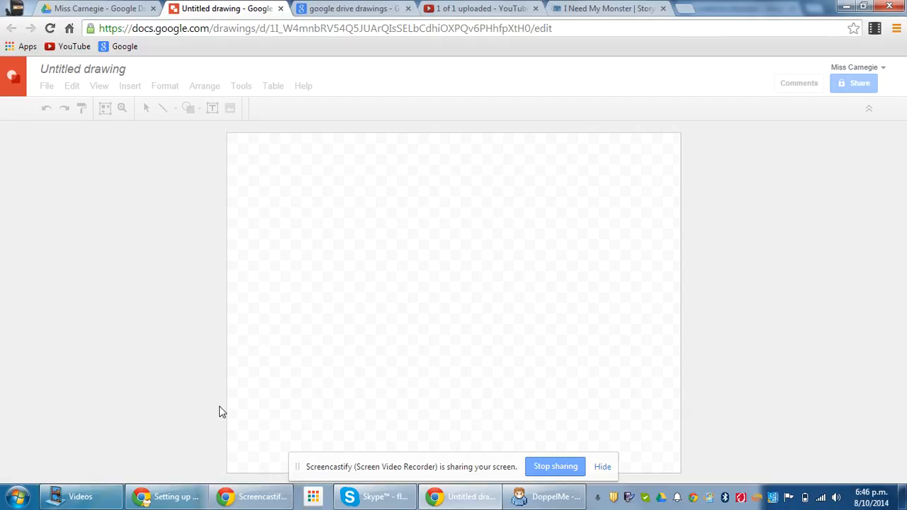
# Check the lesson criteria in the Setting up Google presentation, and rename the untitled drawing to the teacher's name followed by "Monster".
pyautogui.click(165, 499)
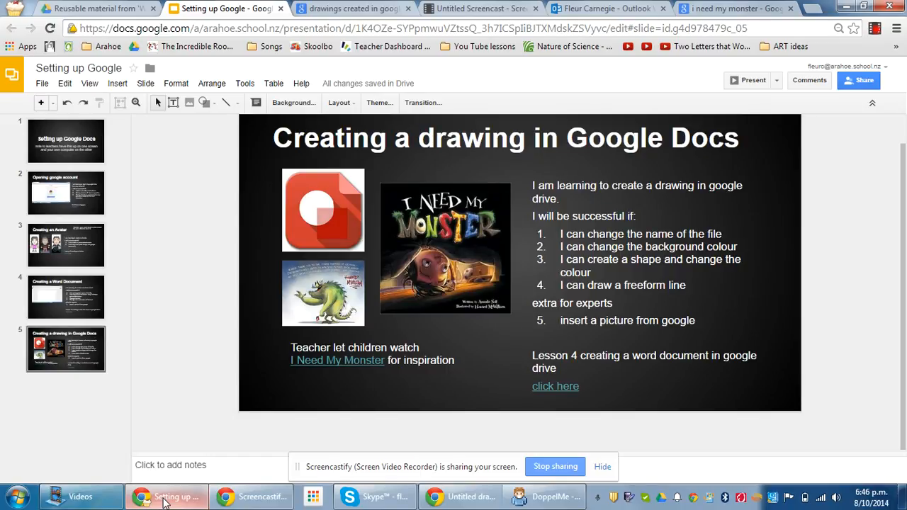
pyautogui.click(475, 499)
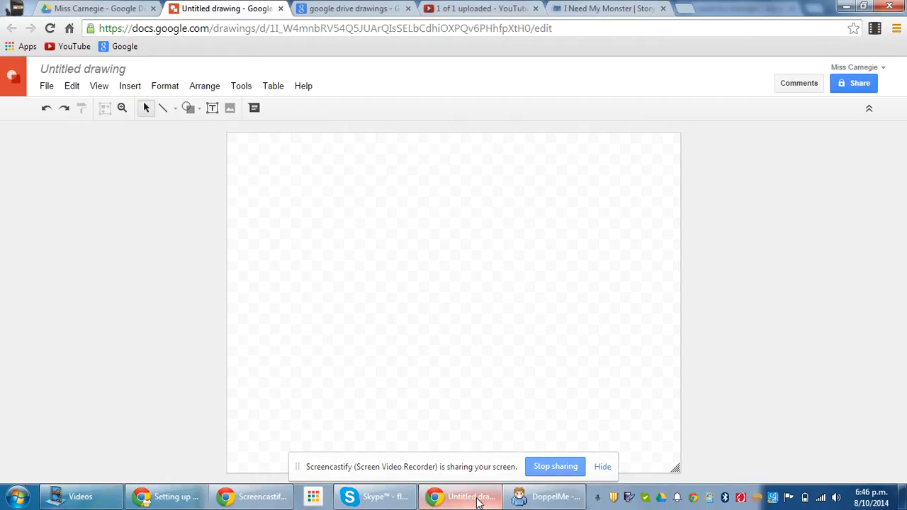
pyautogui.click(75, 71)
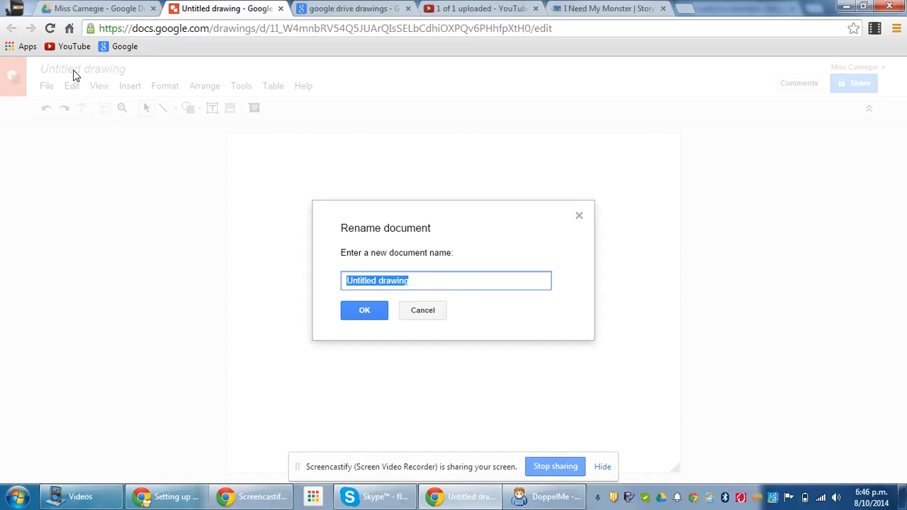
pyautogui.write('Miss Carneg')
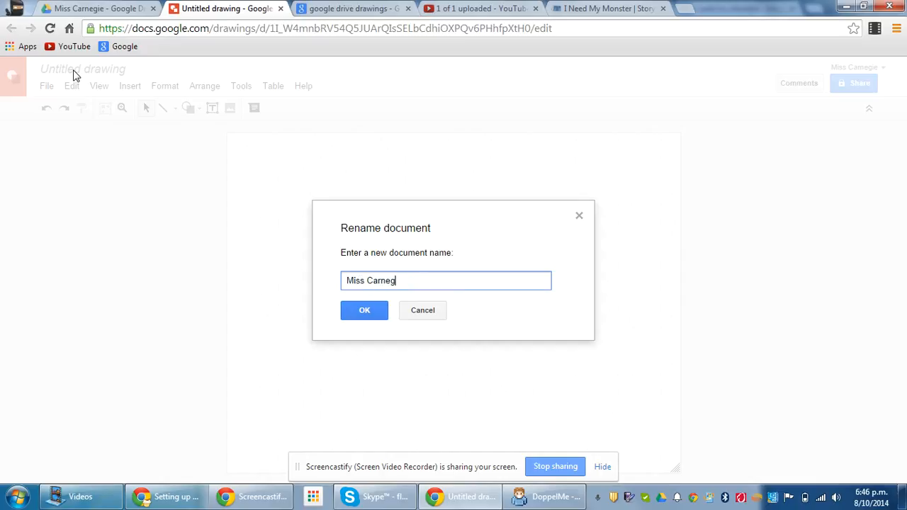
pyautogui.write('ie Monster')
pyautogui.click(365, 312)
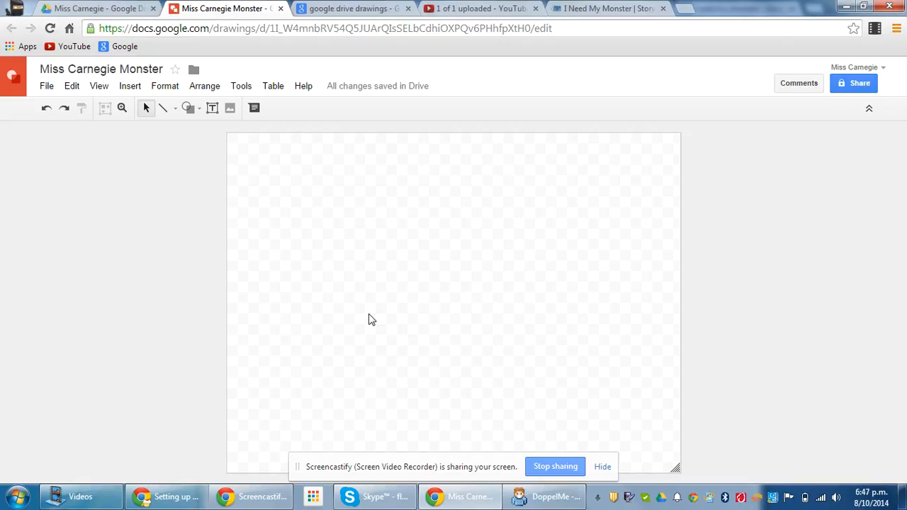
# Set the drawing's background to the custom purple #841bcdff.
pyautogui.rightClick(370, 319)
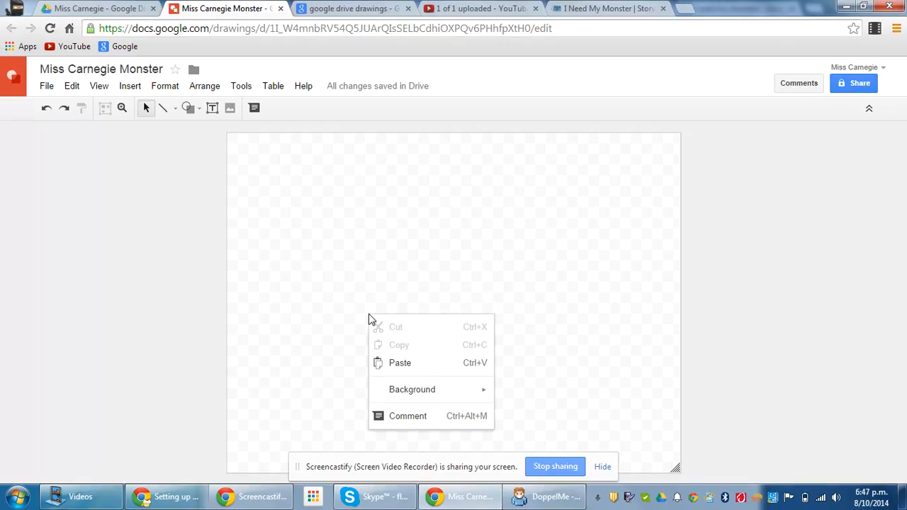
pyautogui.rightClick(334, 235)
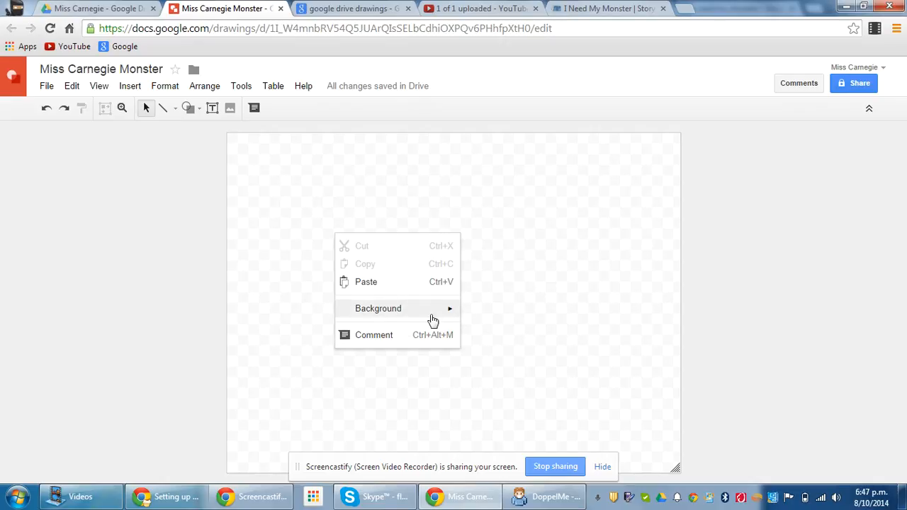
pyautogui.moveTo(433, 318)
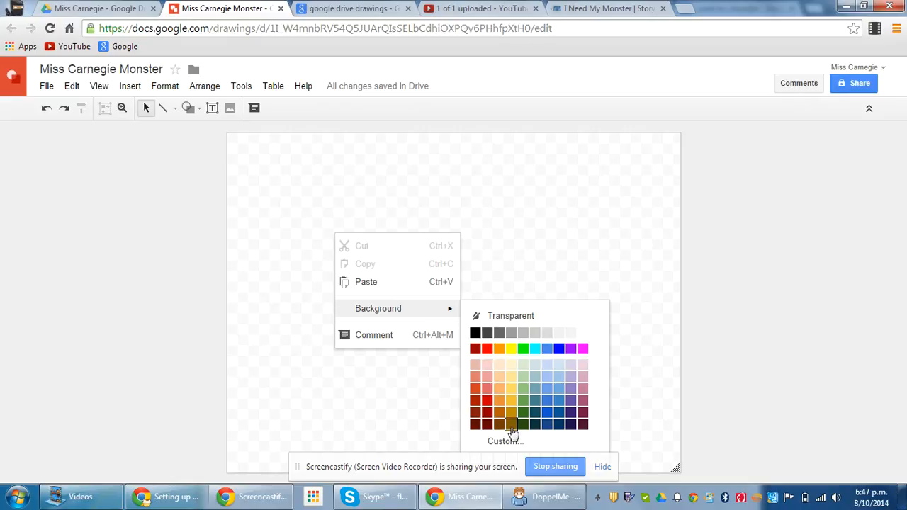
pyautogui.click(505, 442)
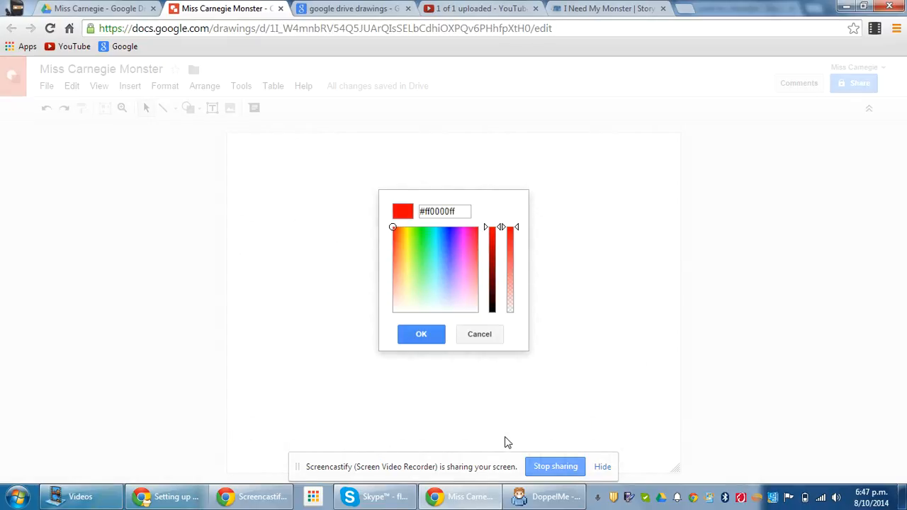
pyautogui.click(449, 251)
pyautogui.click(459, 252)
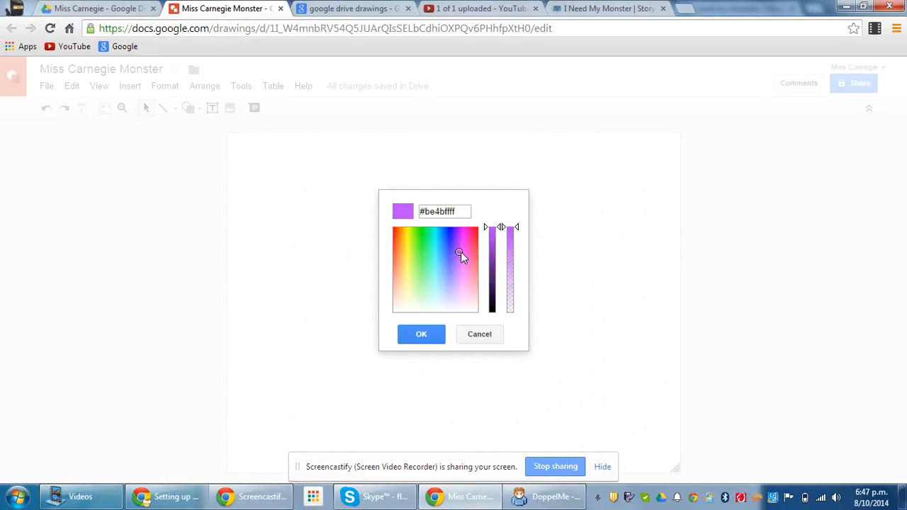
pyautogui.click(405, 245)
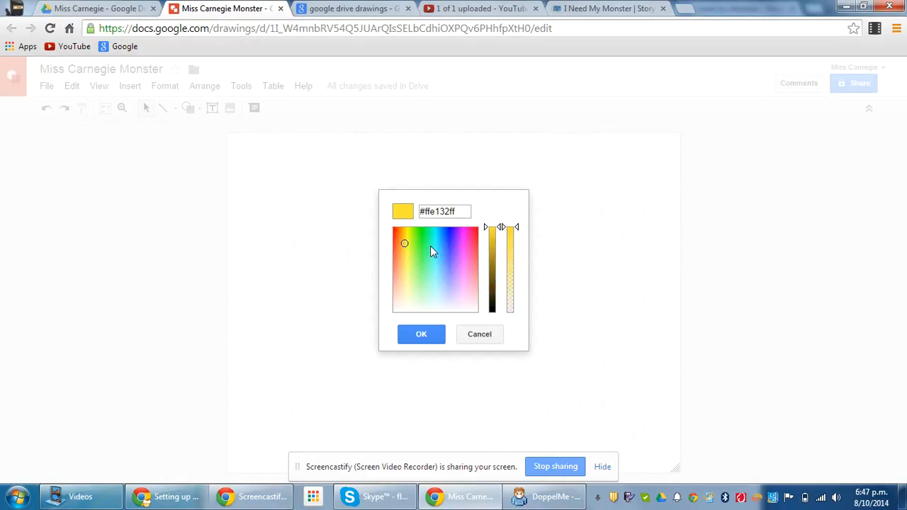
pyautogui.click(458, 239)
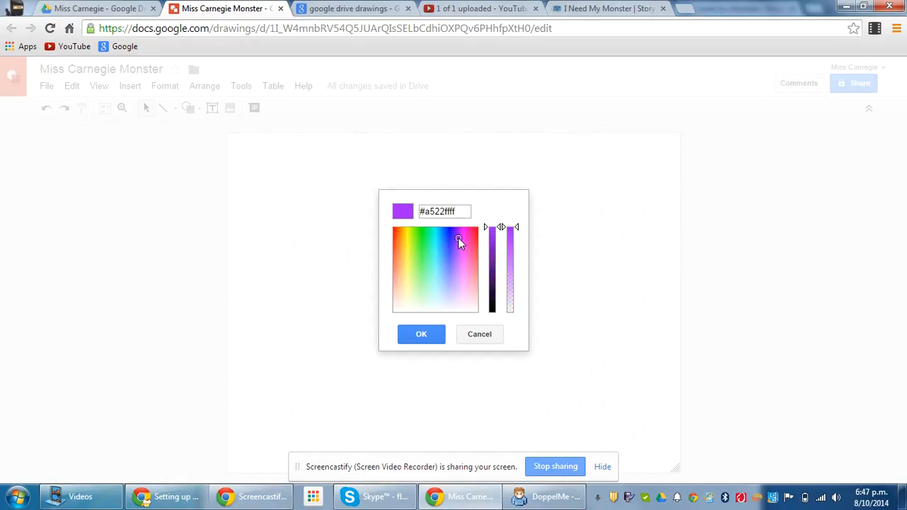
pyautogui.click(494, 255)
pyautogui.moveTo(494, 255)
pyautogui.mouseDown()
pyautogui.moveTo(495, 291)
pyautogui.moveTo(494, 242)
pyautogui.mouseUp()
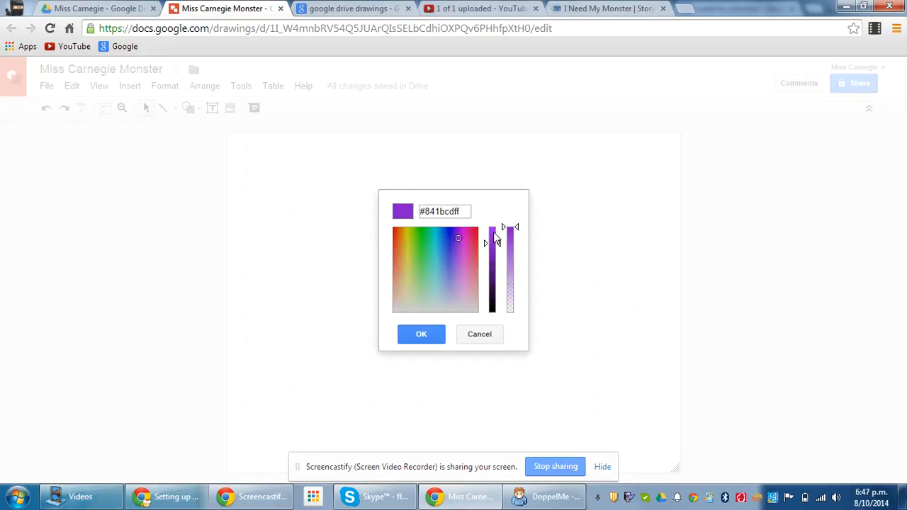
pyautogui.moveTo(517, 230)
pyautogui.mouseDown()
pyautogui.moveTo(517, 304)
pyautogui.moveTo(523, 235)
pyautogui.mouseUp()
pyautogui.click(421, 336)
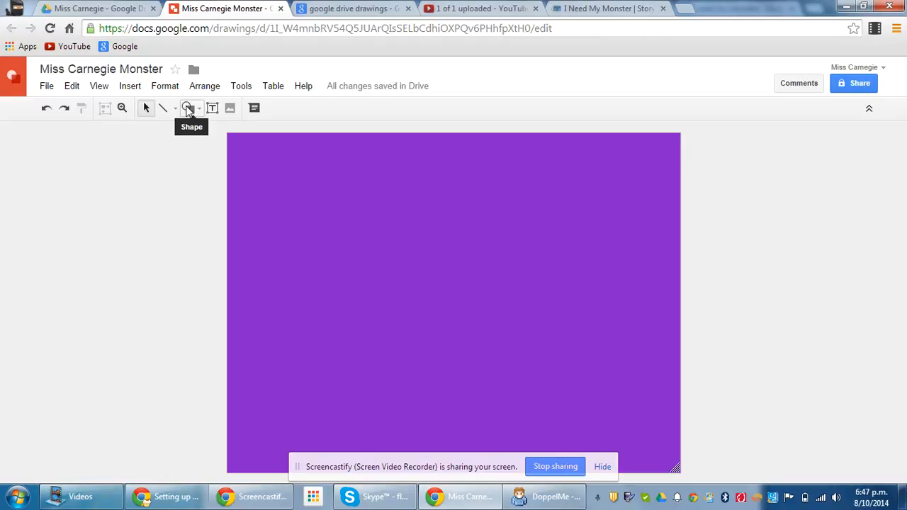
pyautogui.click(188, 110)
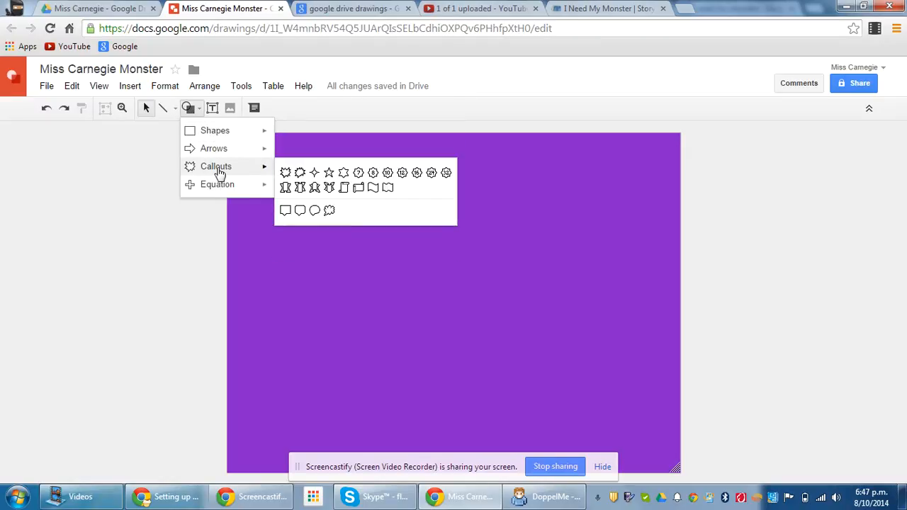
pyautogui.moveTo(219, 185)
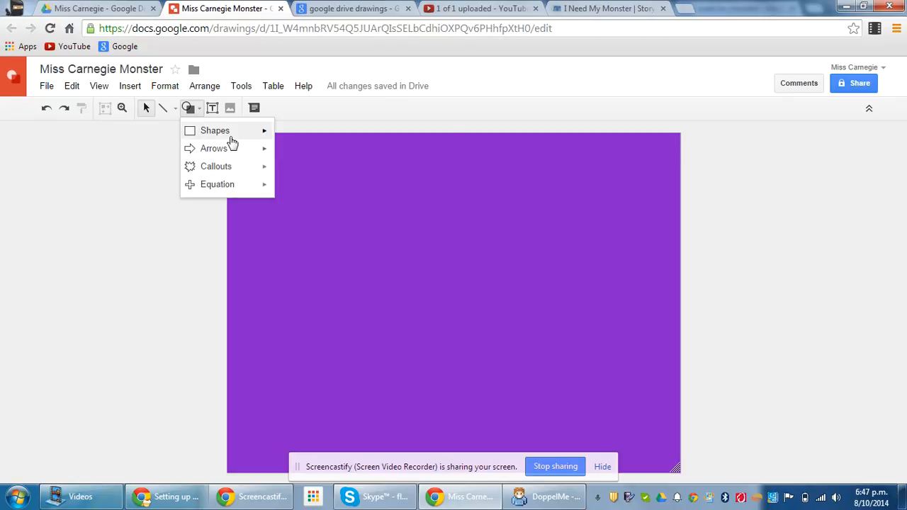
pyautogui.moveTo(233, 140)
pyautogui.moveTo(256, 132)
pyautogui.click(431, 189)
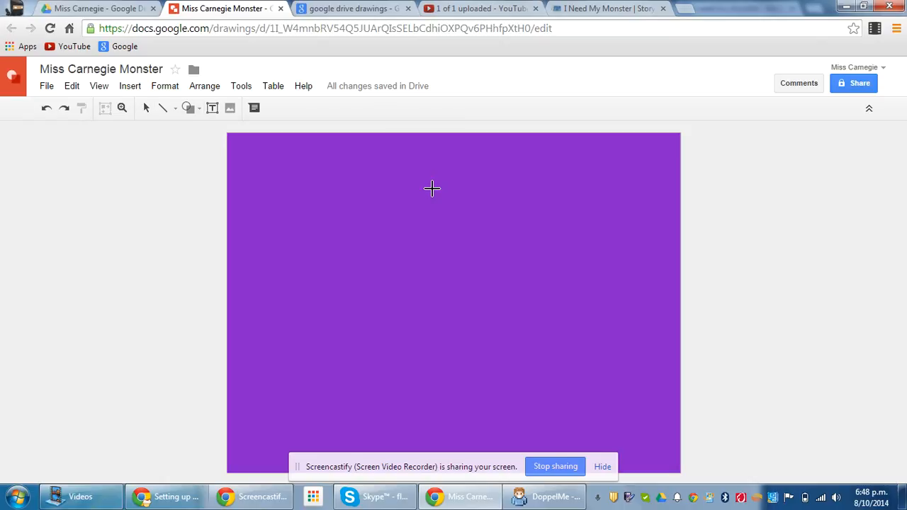
pyautogui.moveTo(295, 176); pyautogui.dragTo(620, 441)
pyautogui.press('Delete')
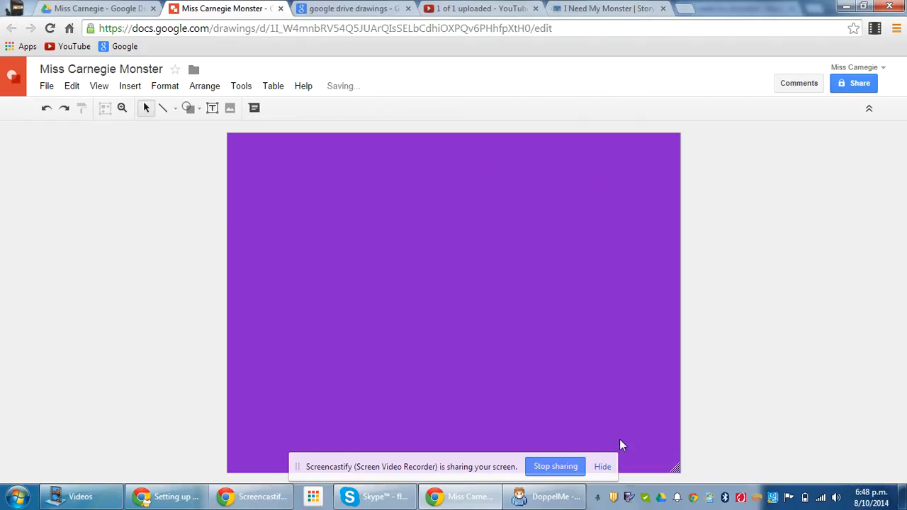
# Draw a large cloud shape covering most of the purple canvas.
pyautogui.click(188, 108)
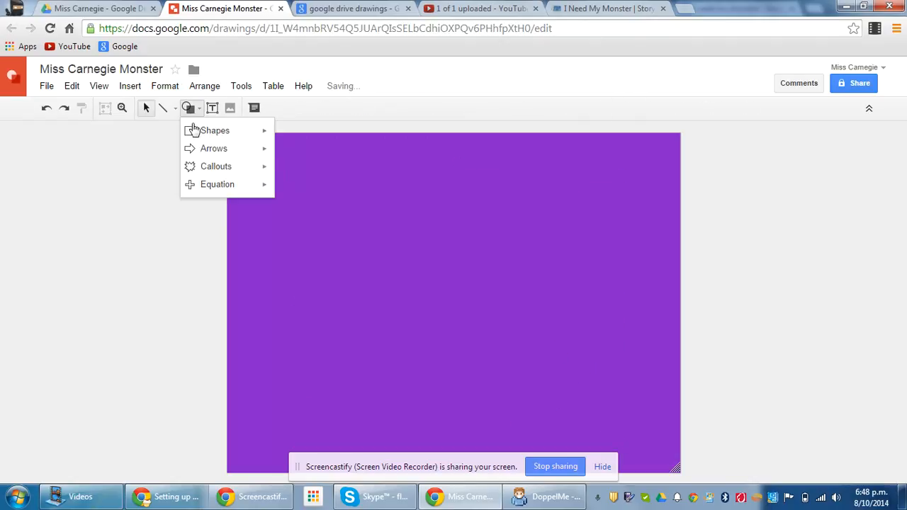
pyautogui.moveTo(205, 156)
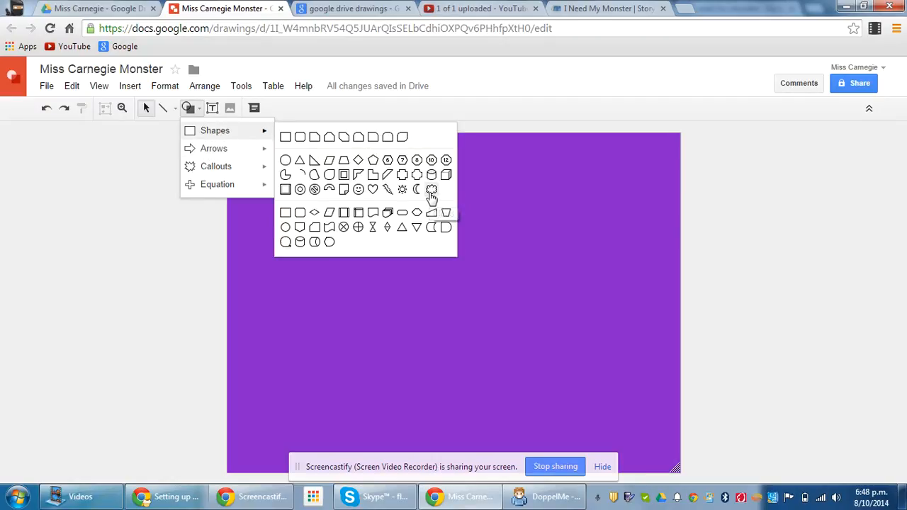
pyautogui.click(430, 190)
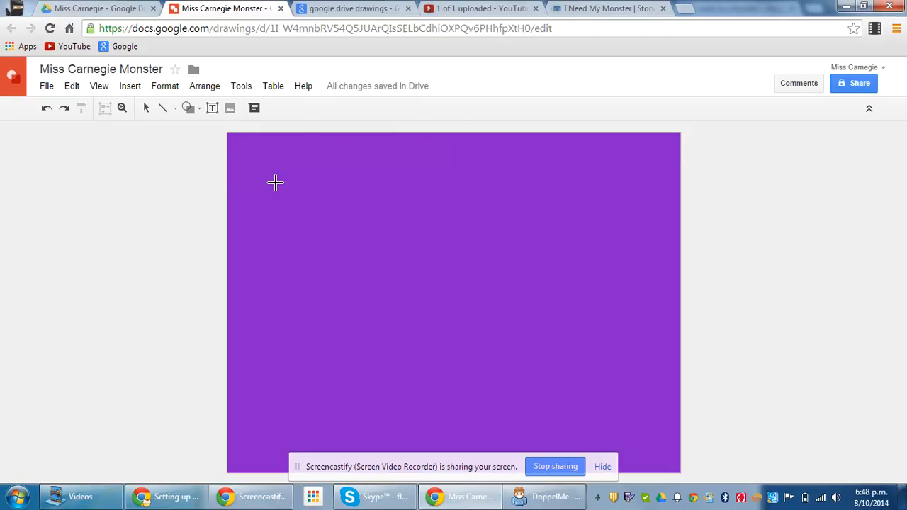
pyautogui.moveTo(275, 183)
pyautogui.mouseDown()
pyautogui.moveTo(452, 277)
pyautogui.moveTo(587, 375)
pyautogui.moveTo(635, 428)
pyautogui.moveTo(427, 442)
pyautogui.moveTo(695, 424)
pyautogui.moveTo(633, 271)
pyautogui.moveTo(631, 376)
pyautogui.moveTo(643, 430)
pyautogui.mouseUp()
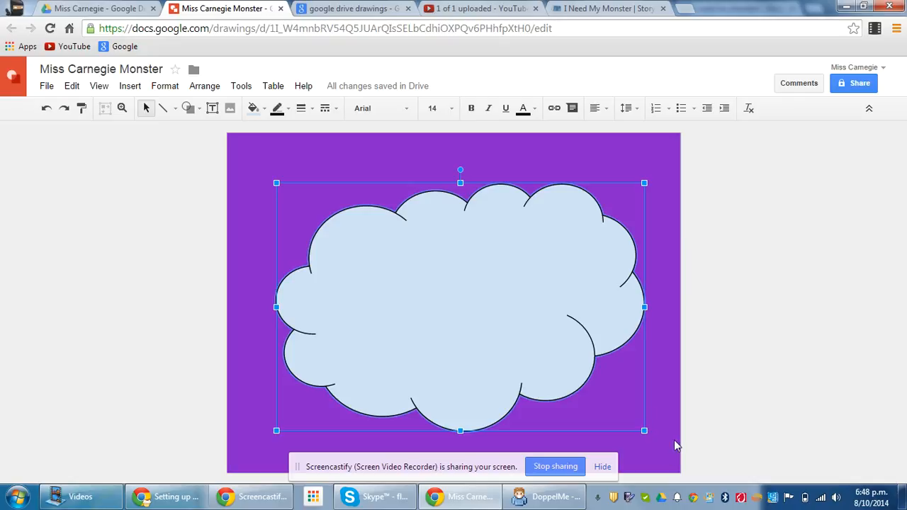
# Try light green, pink and light blue fills on the cloud, and settle on a medium green fill.
pyautogui.click(263, 110)
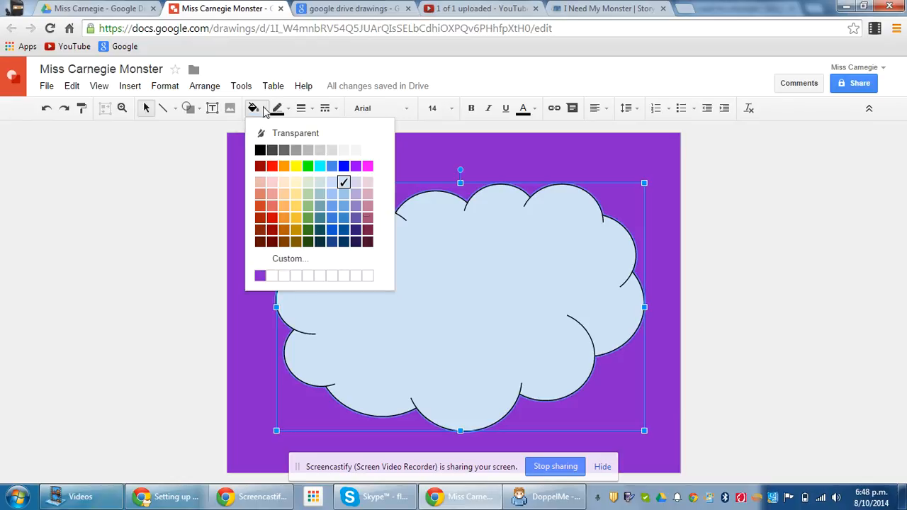
pyautogui.click(312, 197)
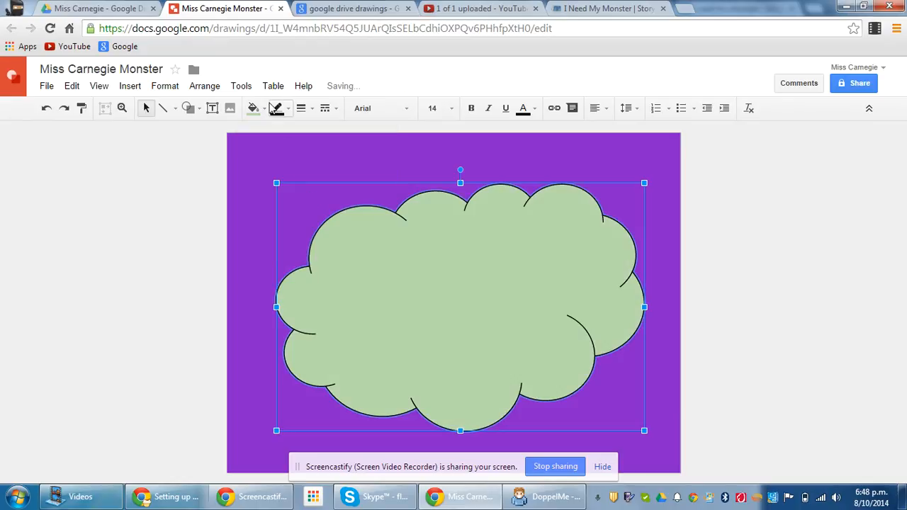
pyautogui.click(254, 108)
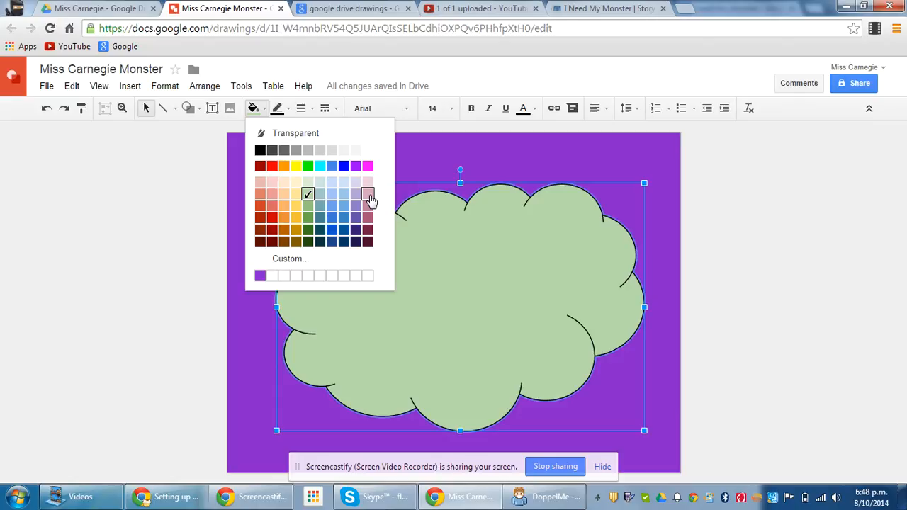
pyautogui.click(368, 198)
pyautogui.click(254, 107)
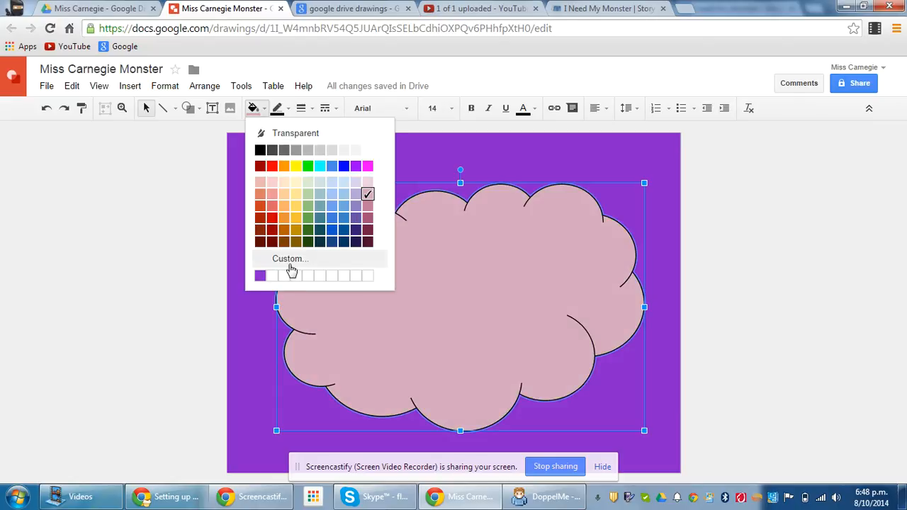
pyautogui.click(345, 194)
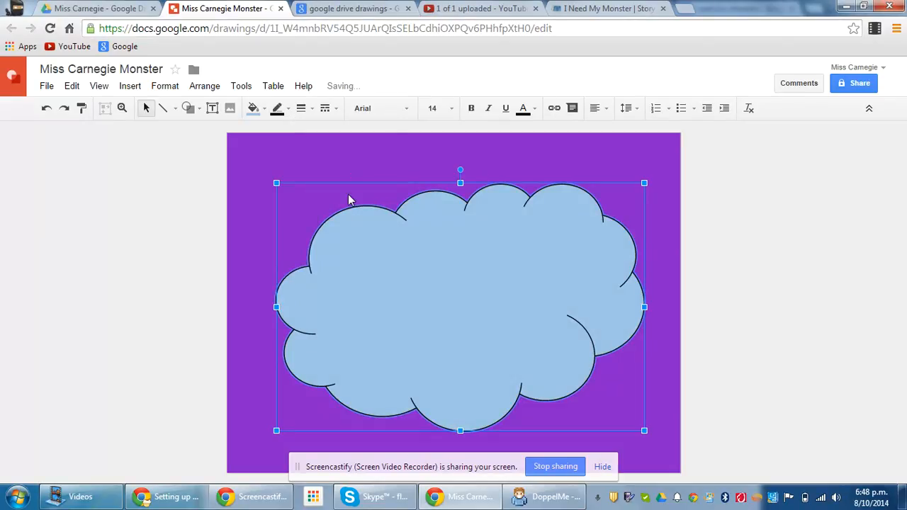
pyautogui.click(264, 109)
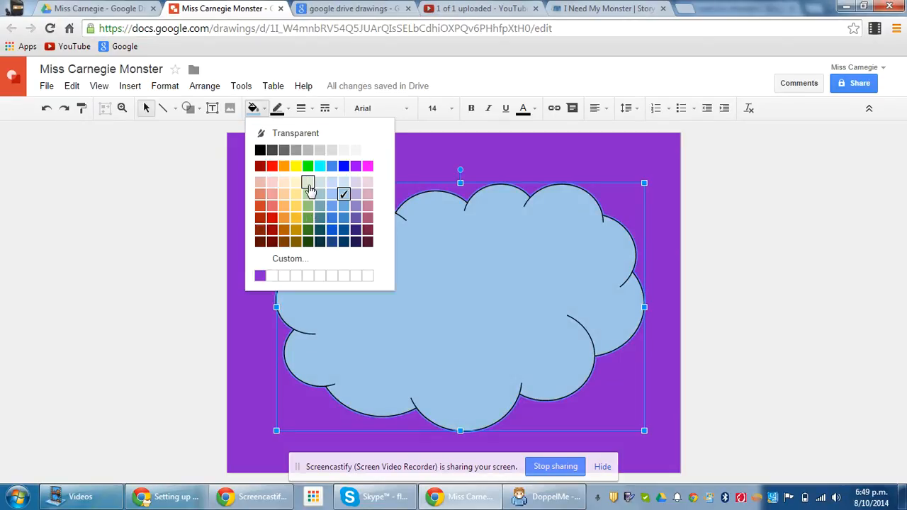
pyautogui.click(308, 217)
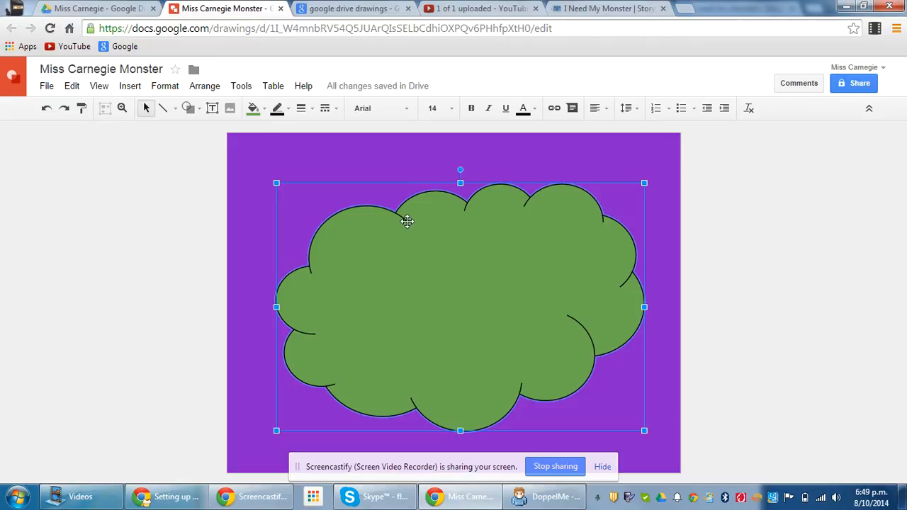
# Try a light blue outline on the cloud, and settle on a dark green outline.
pyautogui.click(279, 110)
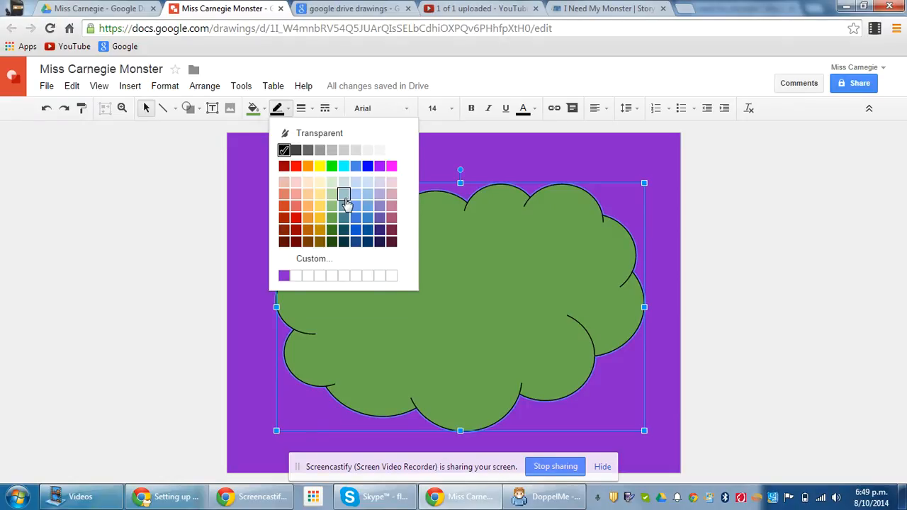
pyautogui.click(357, 194)
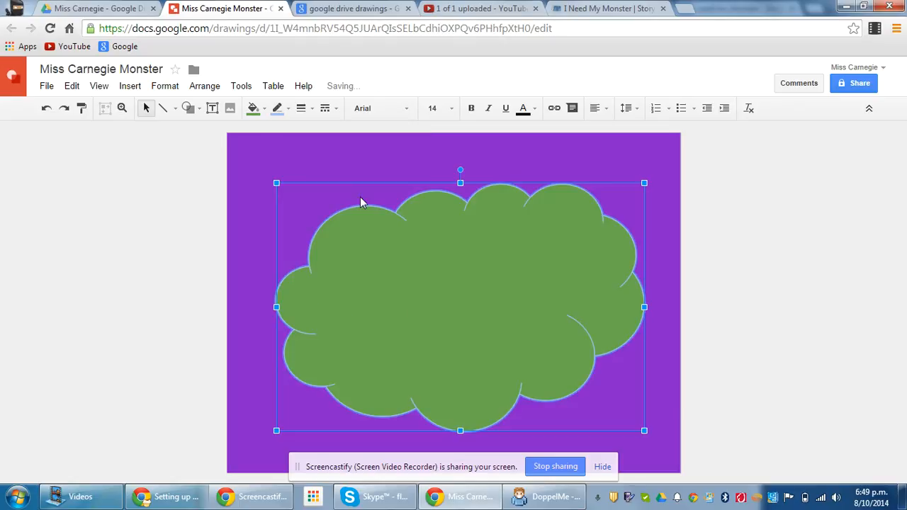
pyautogui.click(277, 109)
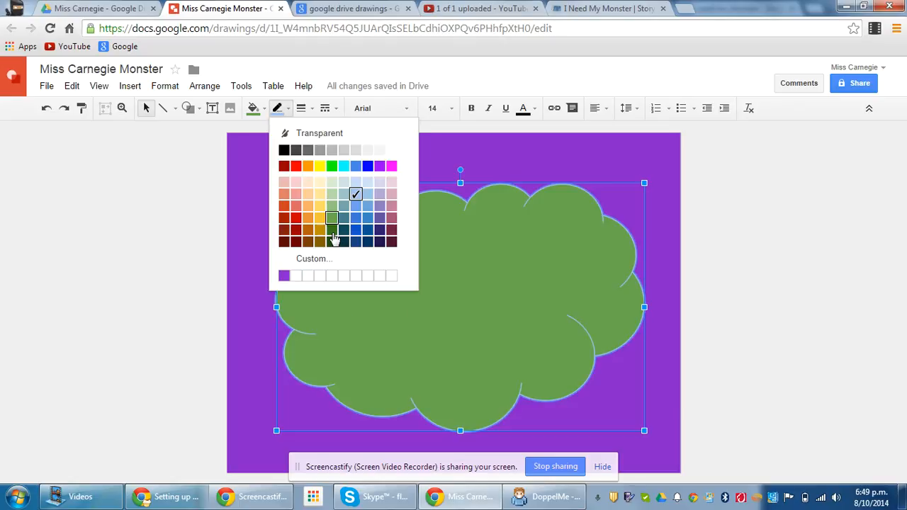
pyautogui.click(332, 230)
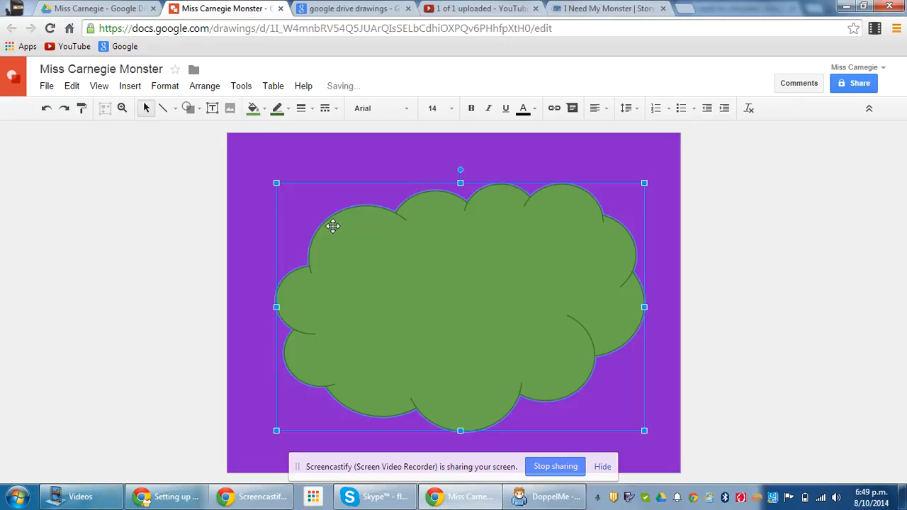
# Try 16px and 1px outline thicknesses on the cloud, and settle on 24px.
pyautogui.click(306, 108)
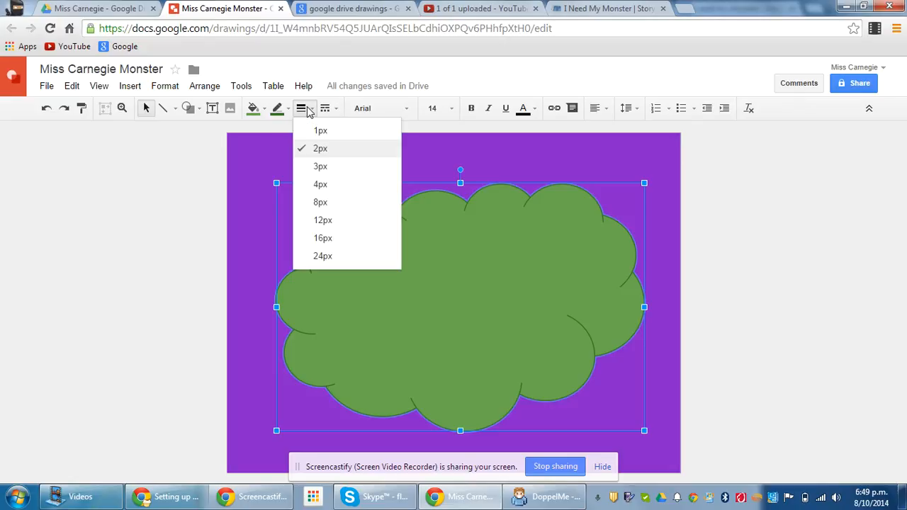
pyautogui.click(324, 240)
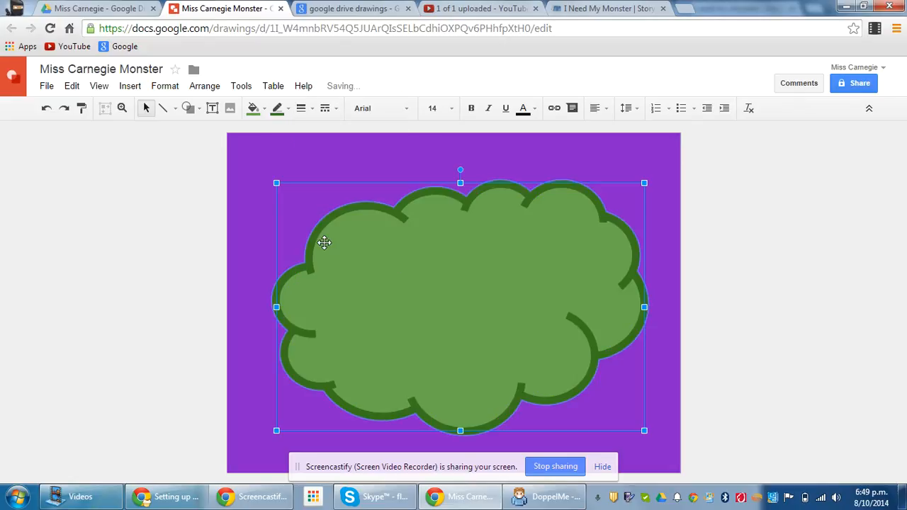
pyautogui.click(306, 108)
pyautogui.click(309, 129)
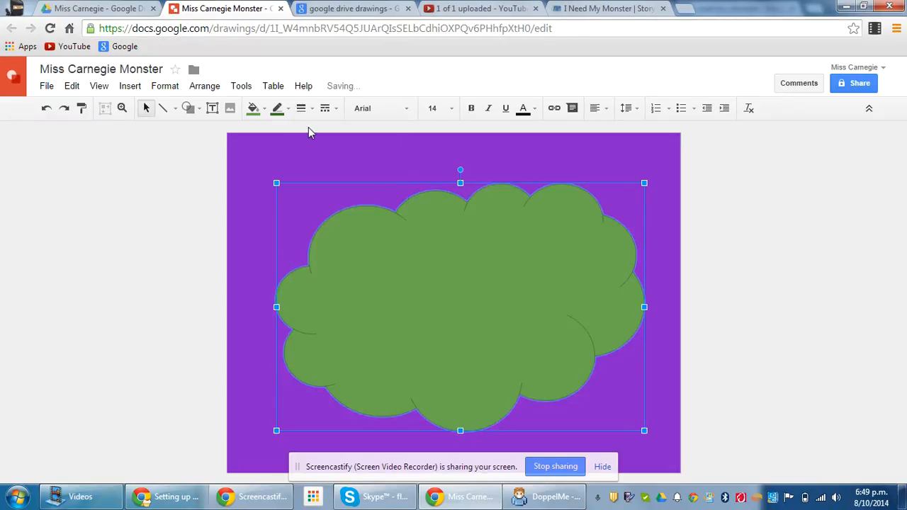
pyautogui.click(306, 108)
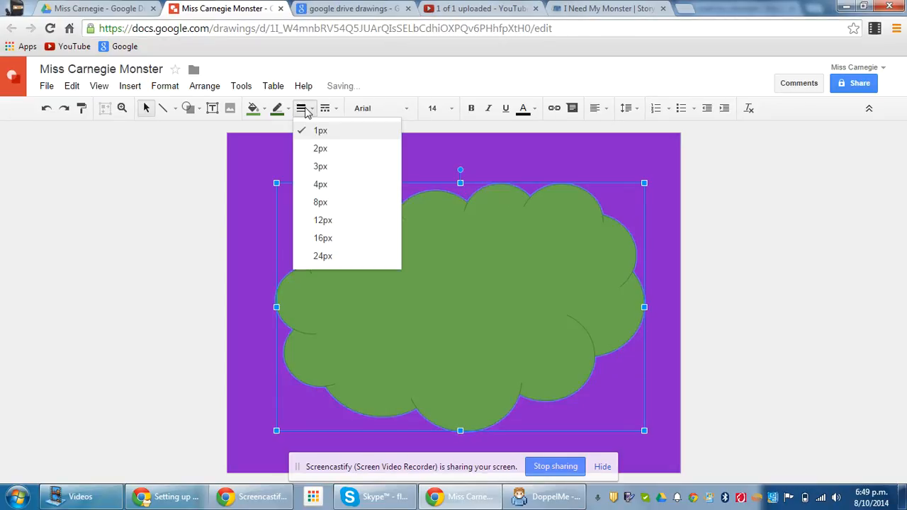
pyautogui.click(326, 253)
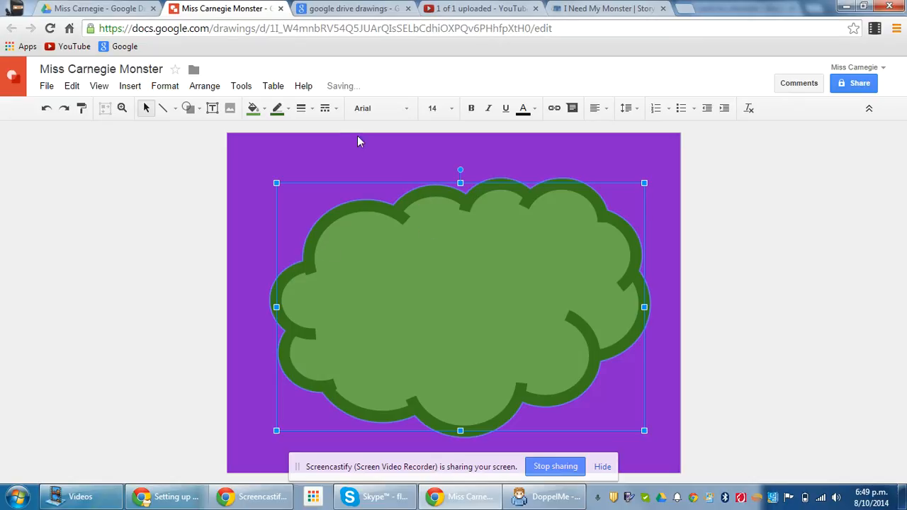
# Try dashed and long dash-dot styles on the cloud's outline, and settle on the dotted style.
pyautogui.click(328, 110)
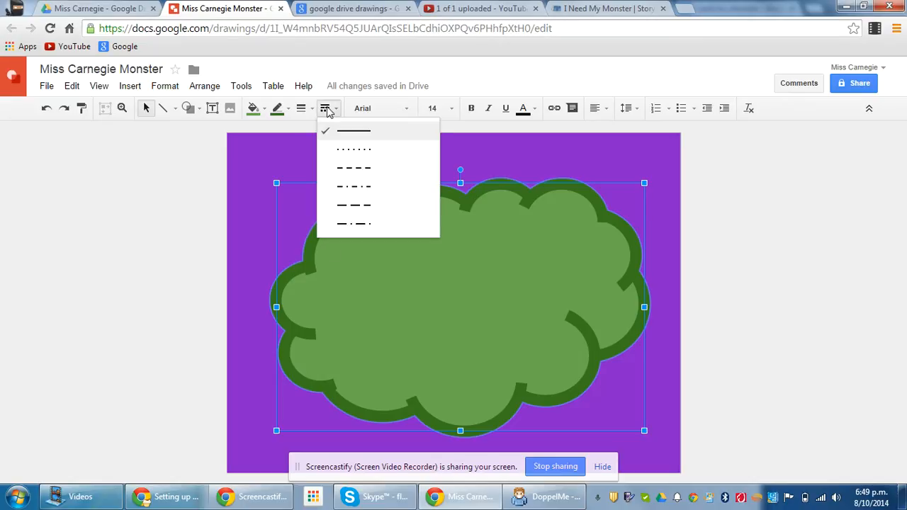
pyautogui.click(347, 176)
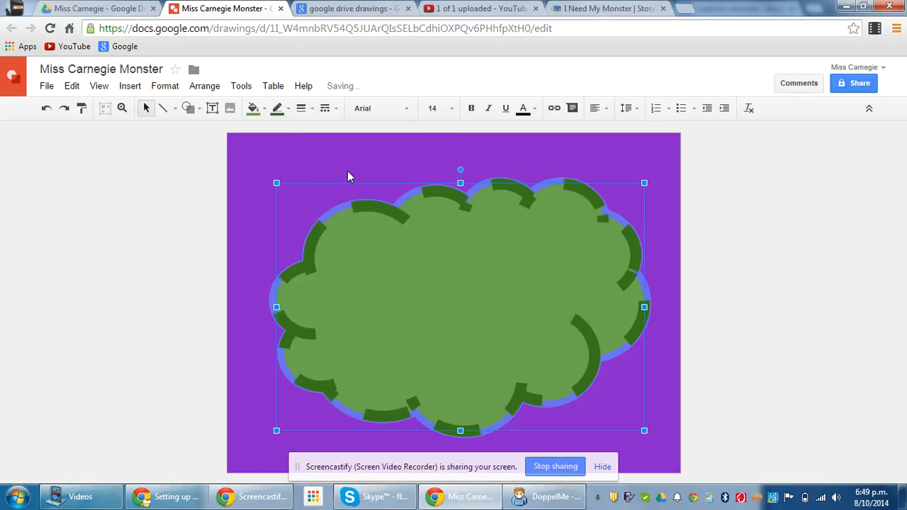
pyautogui.click(335, 111)
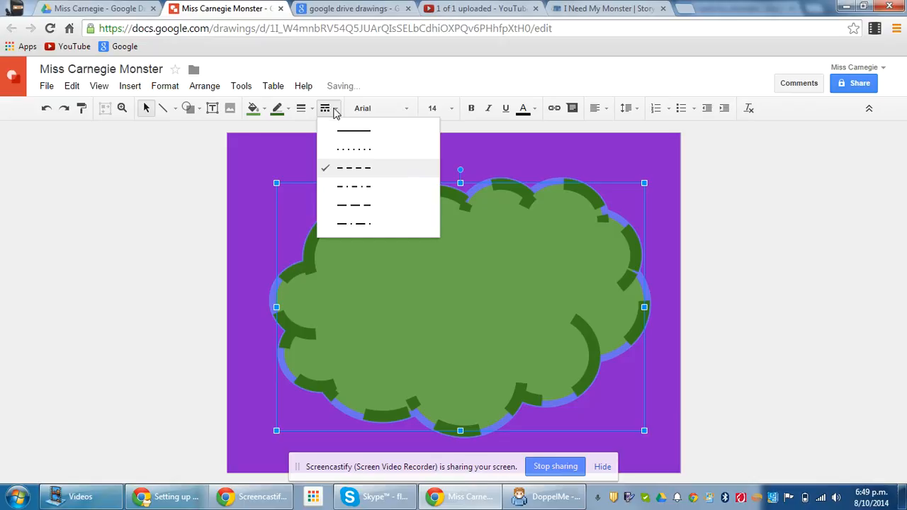
pyautogui.click(344, 222)
pyautogui.click(336, 109)
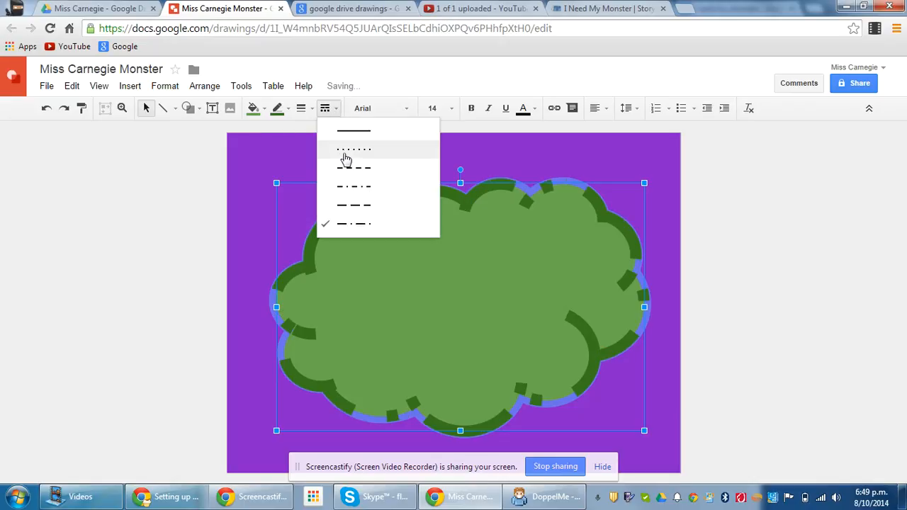
pyautogui.click(342, 151)
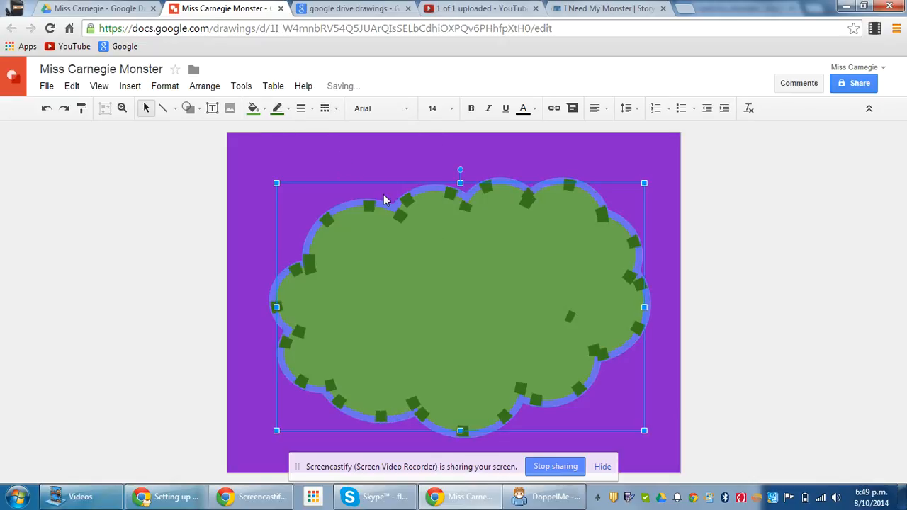
pyautogui.click(349, 182)
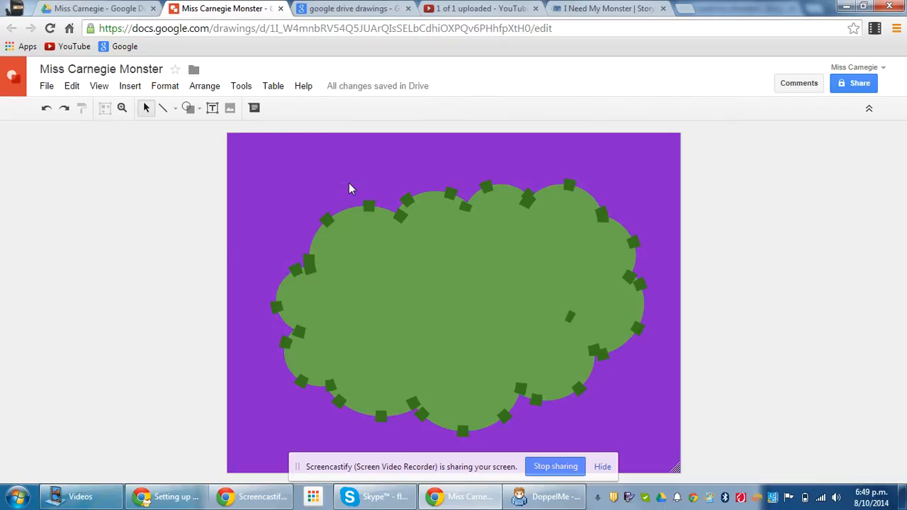
# Draw three curved connectors on the cloud's upper left, two meeting at a corner and the third as an arch beside them.
pyautogui.click(188, 107)
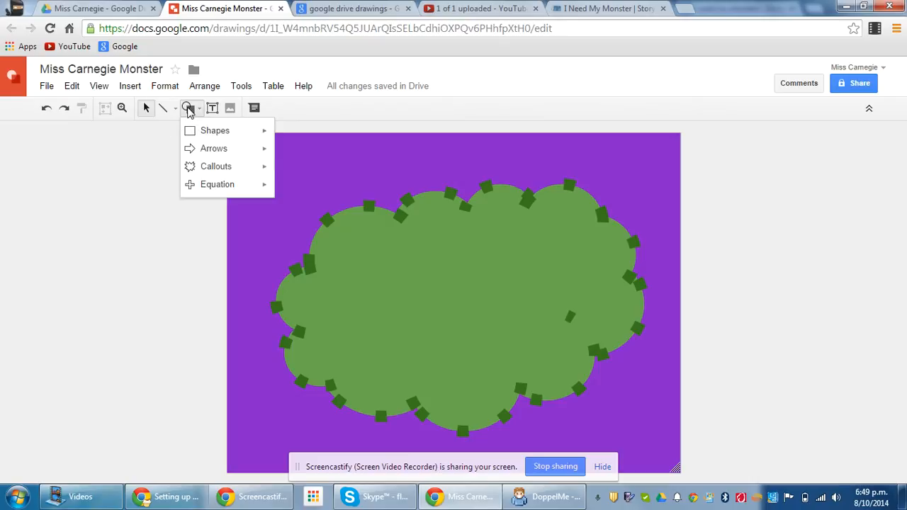
pyautogui.click(480, 290)
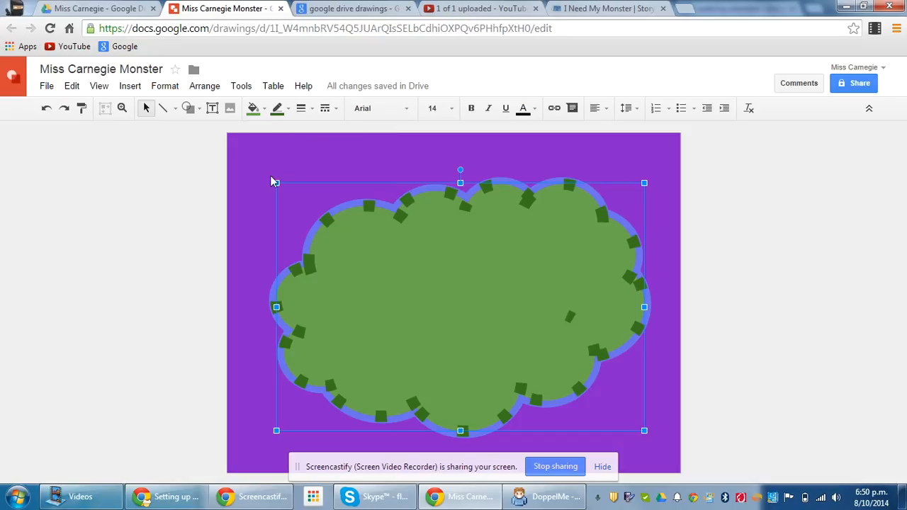
pyautogui.click(174, 110)
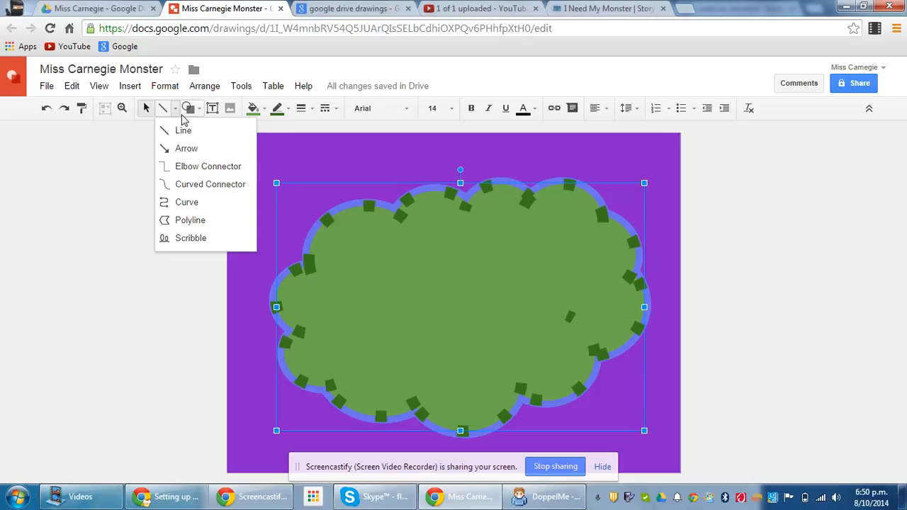
pyautogui.click(210, 186)
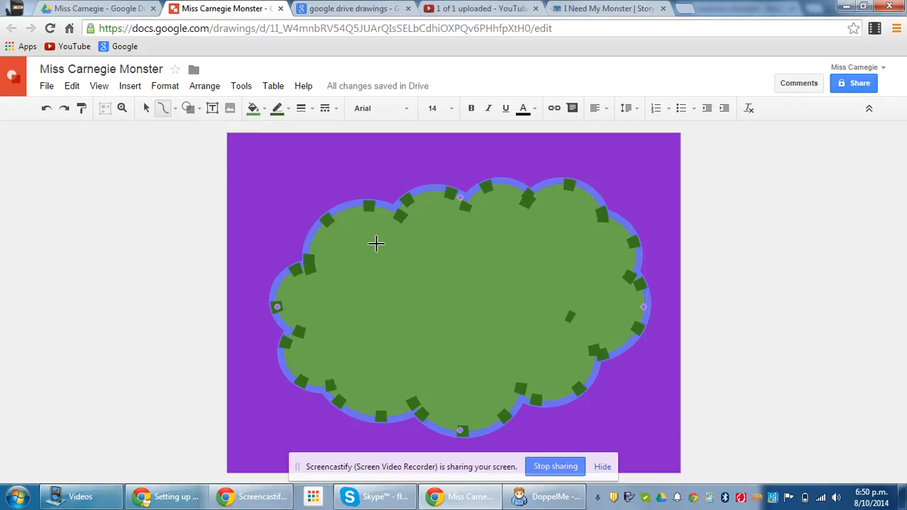
pyautogui.moveTo(376, 246)
pyautogui.mouseDown()
pyautogui.moveTo(359, 275)
pyautogui.moveTo(401, 274)
pyautogui.mouseUp()
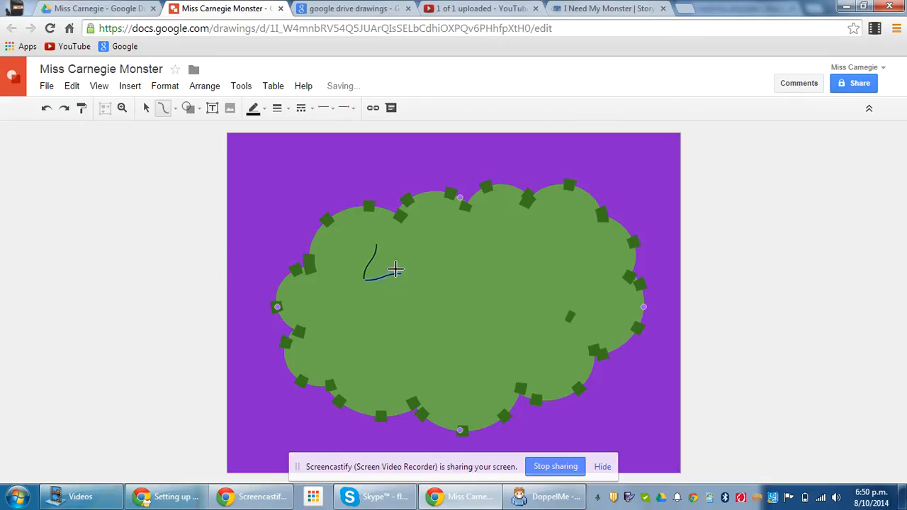
pyautogui.click(375, 246)
pyautogui.moveTo(375, 246); pyautogui.dragTo(415, 253)
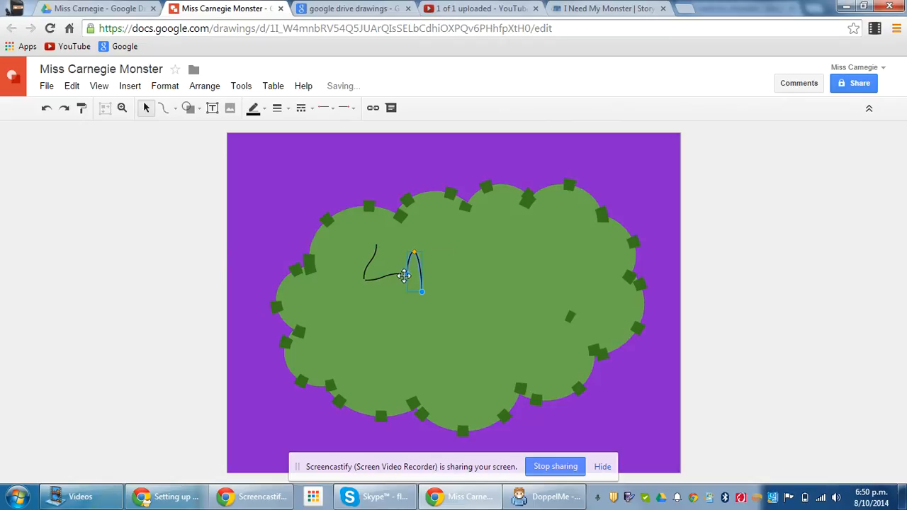
# Move the ends of the third curved connector onto the open ends of the other two to close the triangular shape.
pyautogui.moveTo(416, 256)
pyautogui.mouseDown()
pyautogui.moveTo(413, 242)
pyautogui.moveTo(400, 259)
pyautogui.mouseUp()
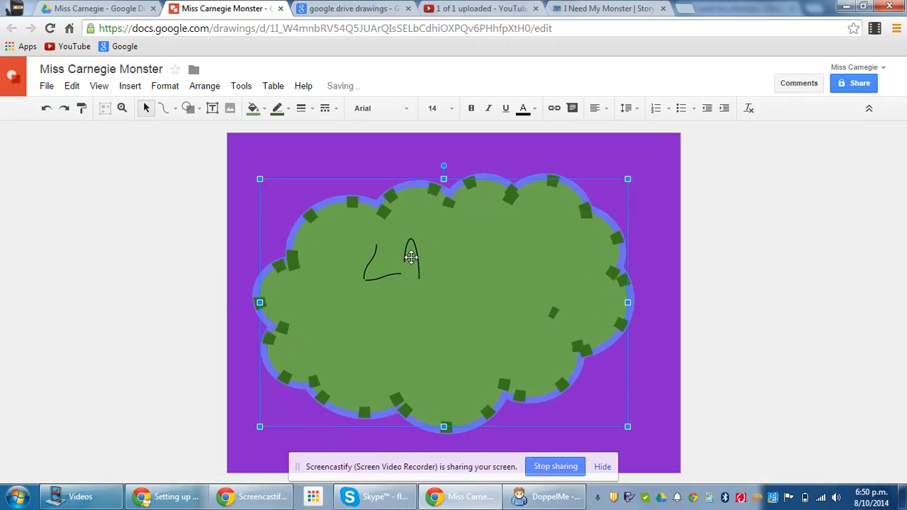
pyautogui.hotkey('ctrl', 'z')
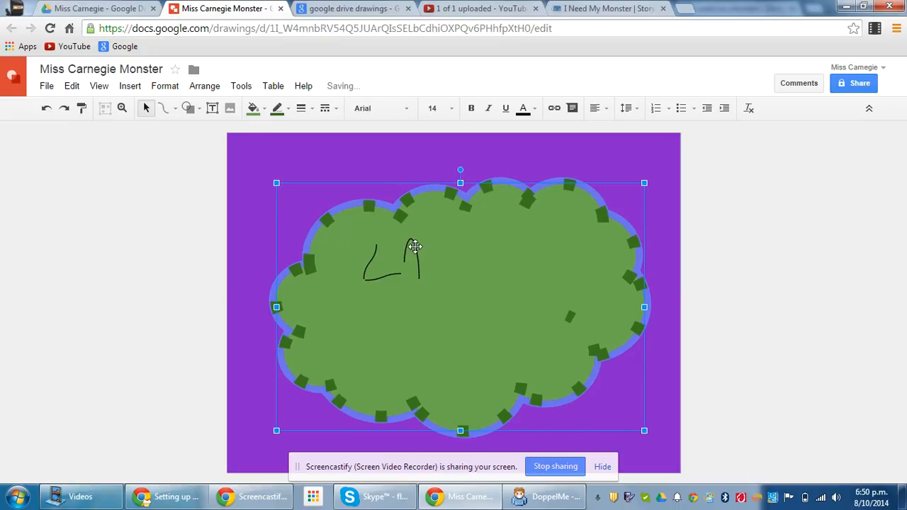
pyautogui.click(413, 246)
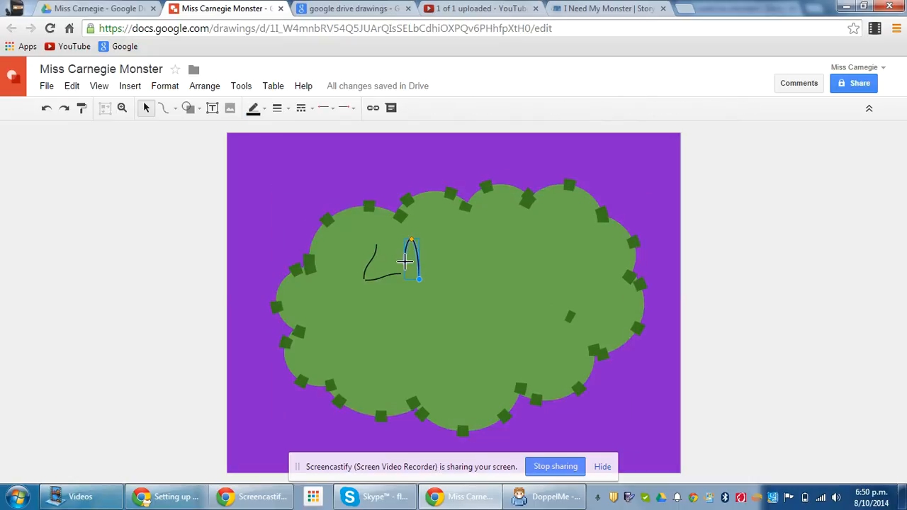
pyautogui.moveTo(404, 262); pyautogui.dragTo(373, 244)
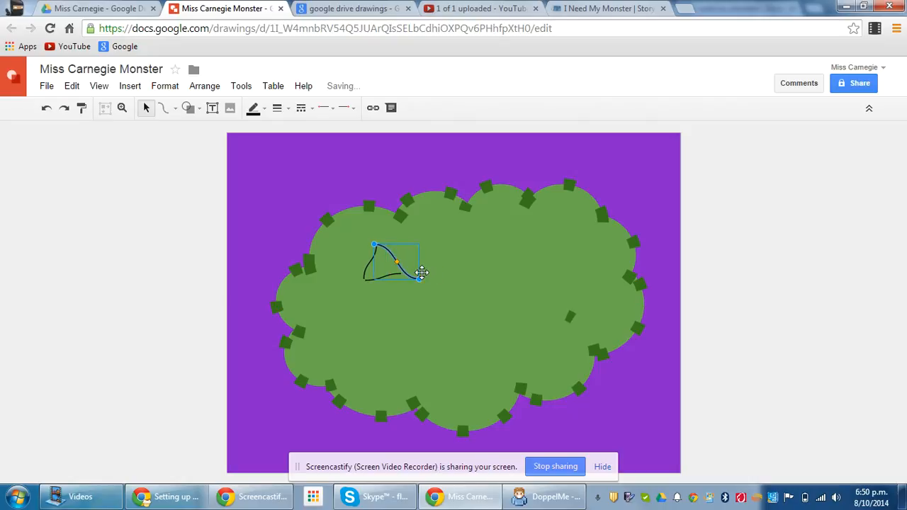
pyautogui.moveTo(418, 279); pyautogui.dragTo(399, 273)
pyautogui.click(178, 219)
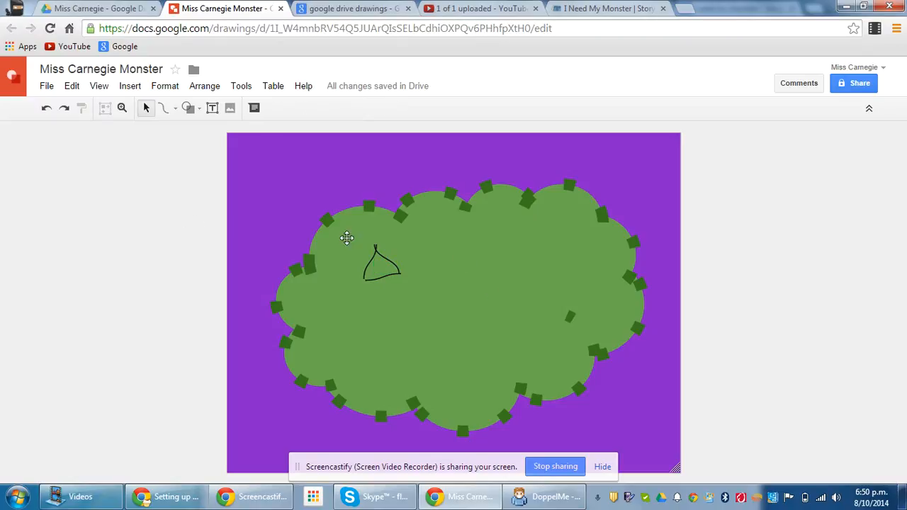
# Scribble two freehand circles on the cloud, one at its upper right and one below the triangle, and try pupil dots inside them.
pyautogui.click(164, 110)
pyautogui.click(175, 109)
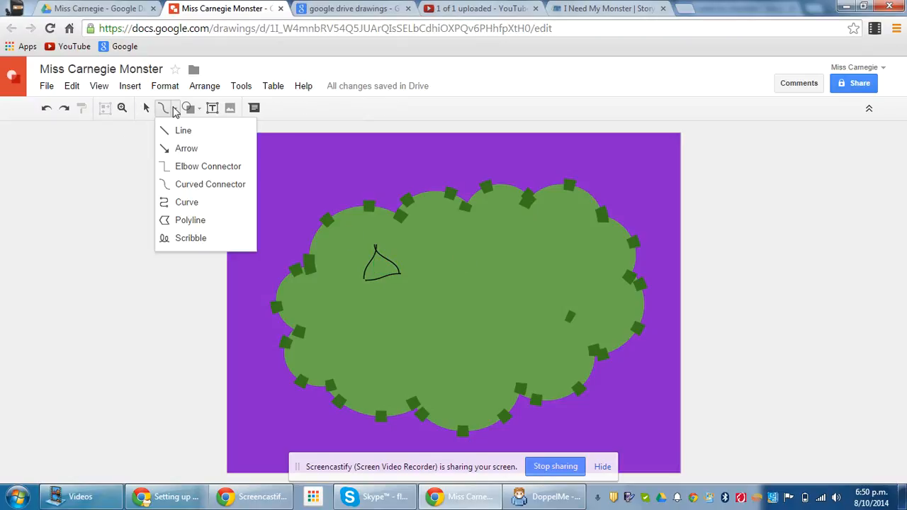
pyautogui.click(189, 239)
pyautogui.moveTo(515, 237)
pyautogui.mouseDown()
pyautogui.moveTo(497, 247)
pyautogui.moveTo(508, 263)
pyautogui.moveTo(534, 245)
pyautogui.moveTo(520, 229)
pyautogui.moveTo(514, 240)
pyautogui.mouseUp()
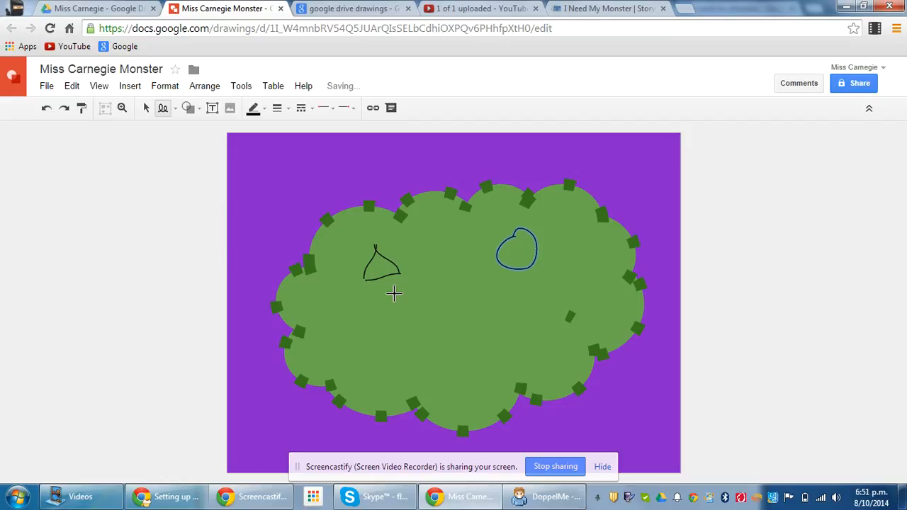
pyautogui.moveTo(391, 290)
pyautogui.mouseDown()
pyautogui.moveTo(393, 318)
pyautogui.moveTo(424, 319)
pyautogui.moveTo(431, 297)
pyautogui.moveTo(399, 283)
pyautogui.moveTo(389, 297)
pyautogui.moveTo(412, 304)
pyautogui.mouseUp()
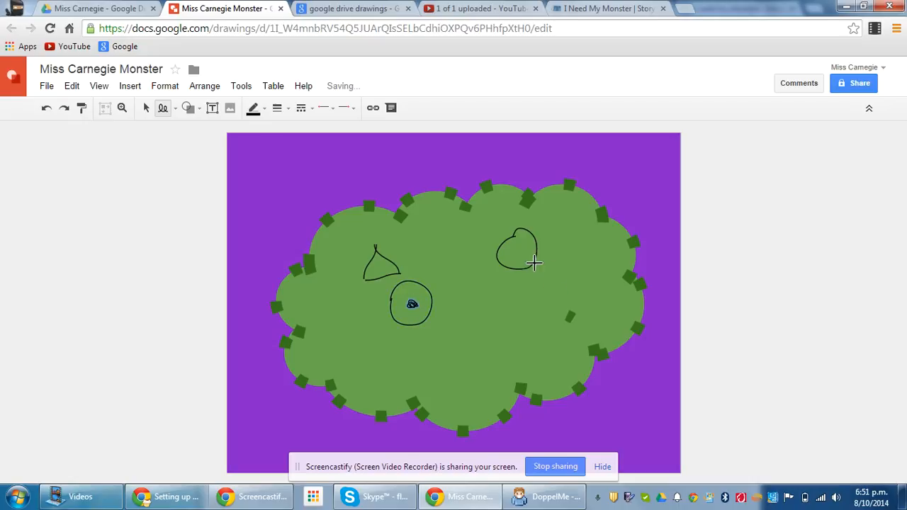
pyautogui.moveTo(515, 254); pyautogui.dragTo(520, 252)
# Give the freehand circle below the triangle a cyan line 24px thick.
pyautogui.click(265, 109)
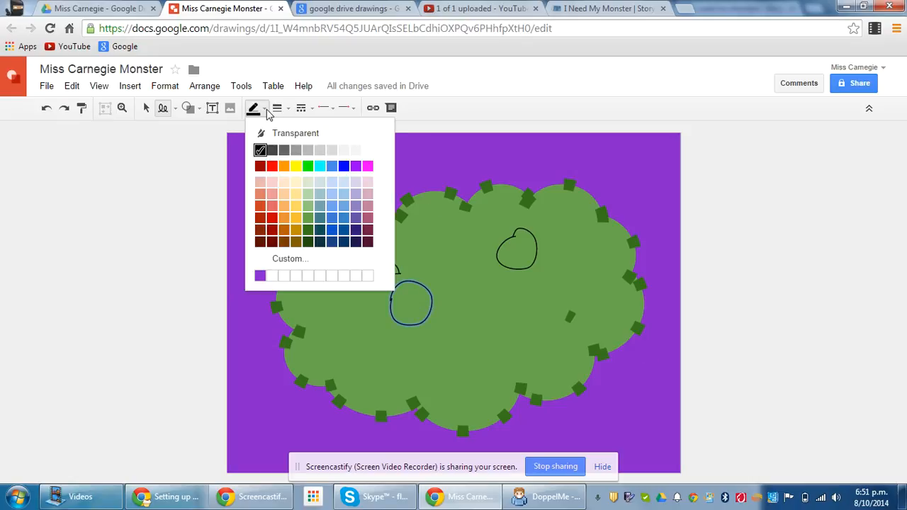
pyautogui.click(331, 169)
pyautogui.click(279, 109)
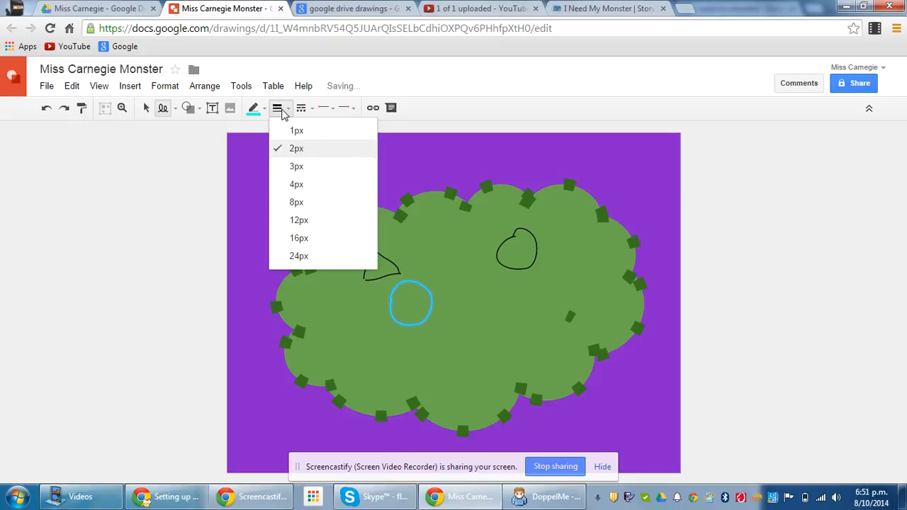
pyautogui.click(301, 257)
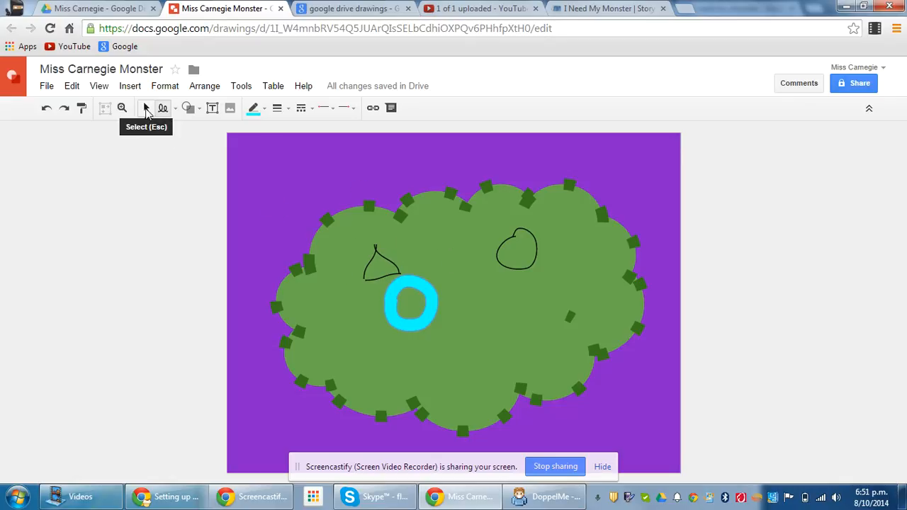
# Give the freehand circle at the cloud's upper right a cyan line 16px thick.
pyautogui.click(146, 107)
pyautogui.click(371, 259)
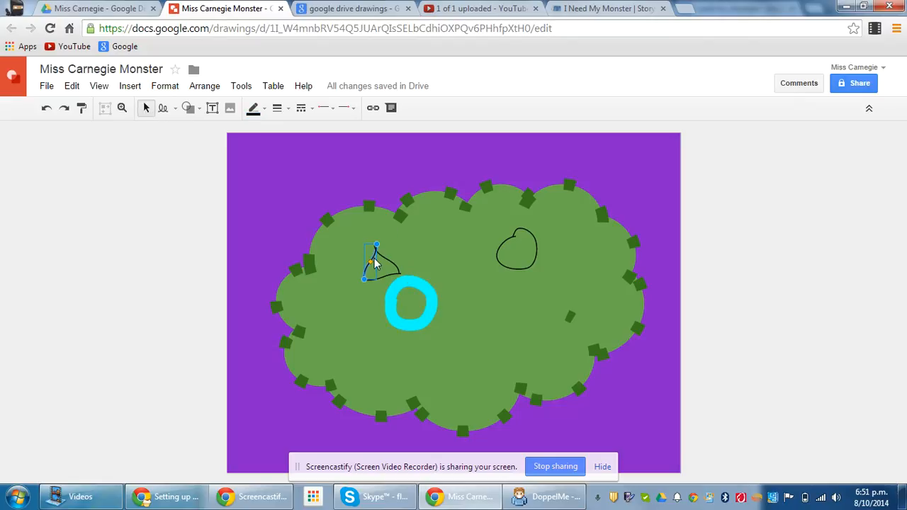
pyautogui.click(509, 241)
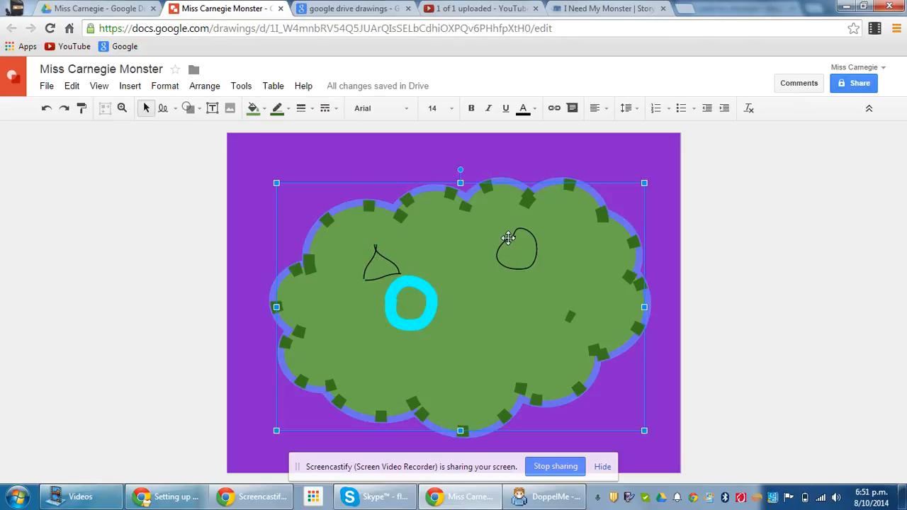
pyautogui.click(514, 243)
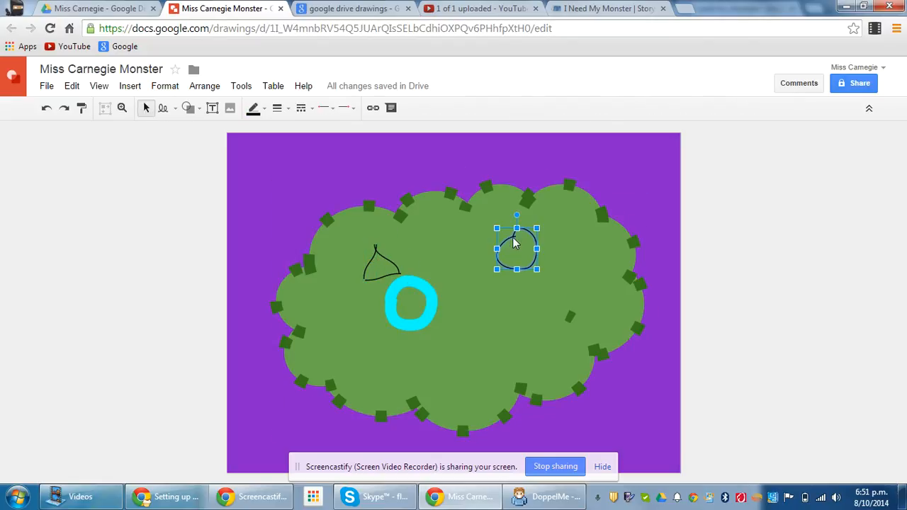
pyautogui.click(254, 108)
pyautogui.click(320, 166)
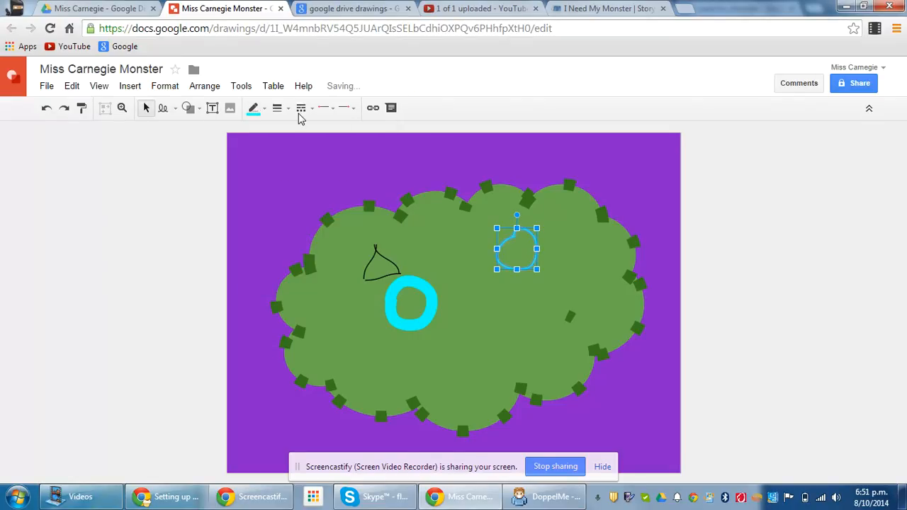
pyautogui.click(277, 108)
pyautogui.click(304, 238)
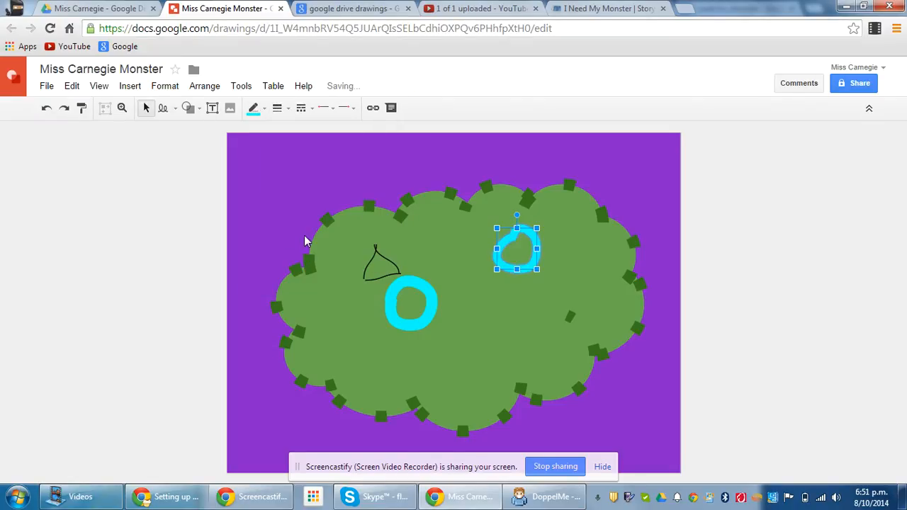
# Draw a small ellipse as a pupil inside the lower cyan eye circle.
pyautogui.click(603, 340)
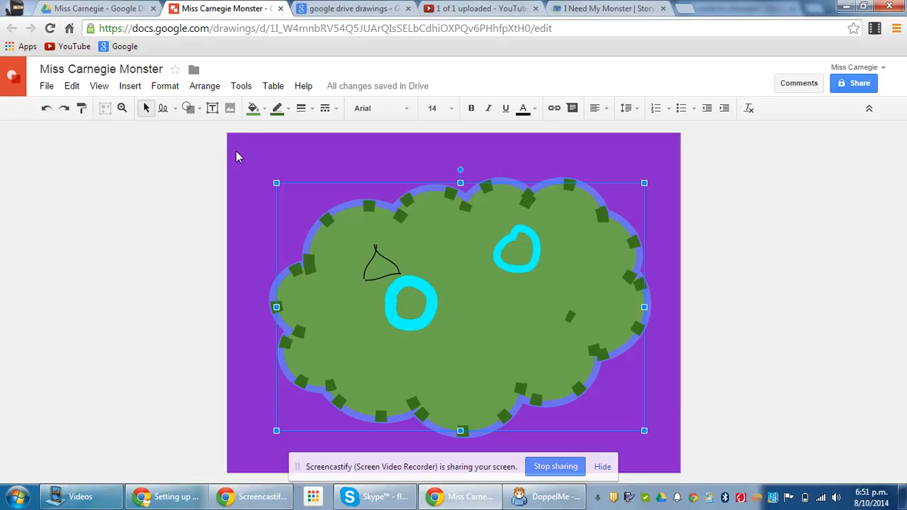
pyautogui.click(189, 108)
pyautogui.moveTo(223, 135)
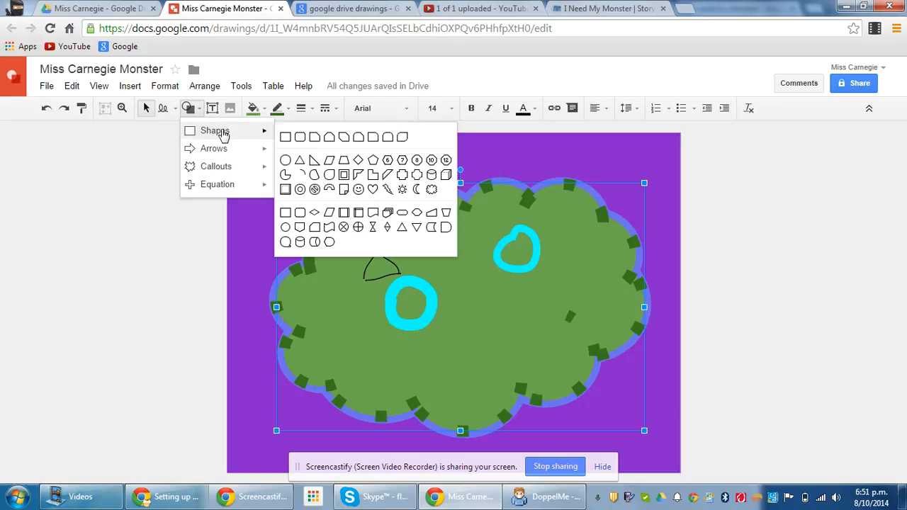
pyautogui.click(285, 160)
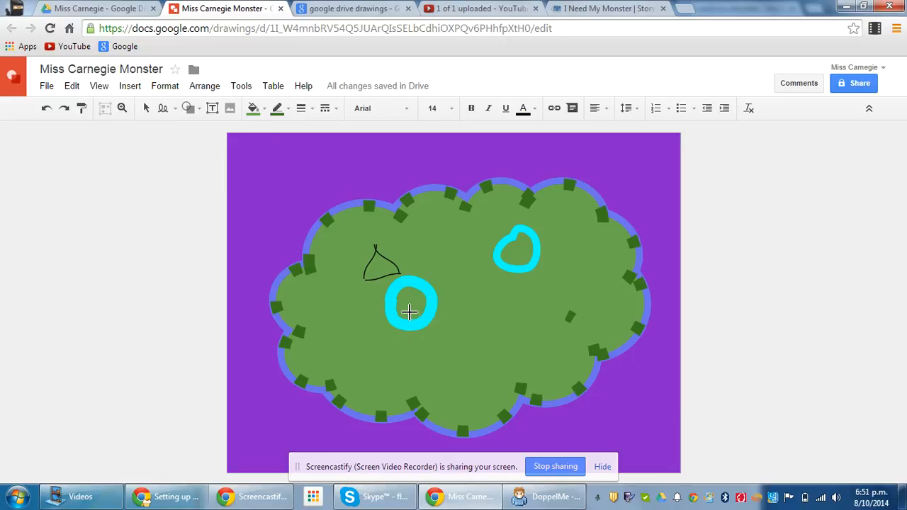
pyautogui.moveTo(410, 312); pyautogui.dragTo(430, 320)
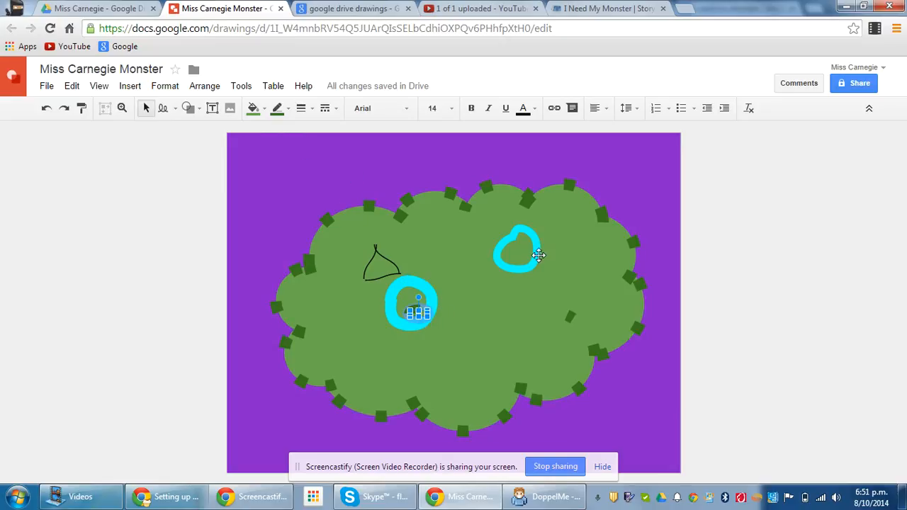
pyautogui.click(518, 252)
pyautogui.moveTo(533, 259); pyautogui.dragTo(547, 265)
pyautogui.hotkey('ctrl', 'z')
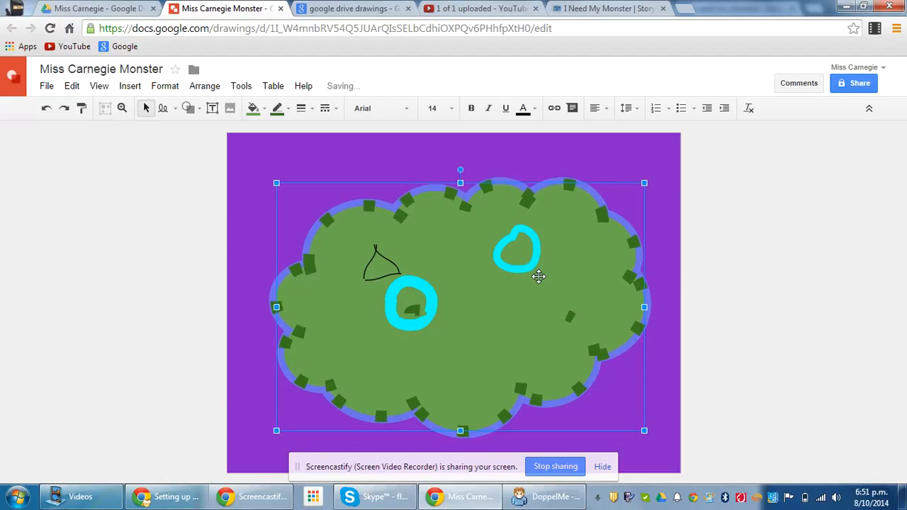
# Draw a small ellipse as a pupil inside the upper-right cyan eye circle and deselect it.
pyautogui.click(195, 112)
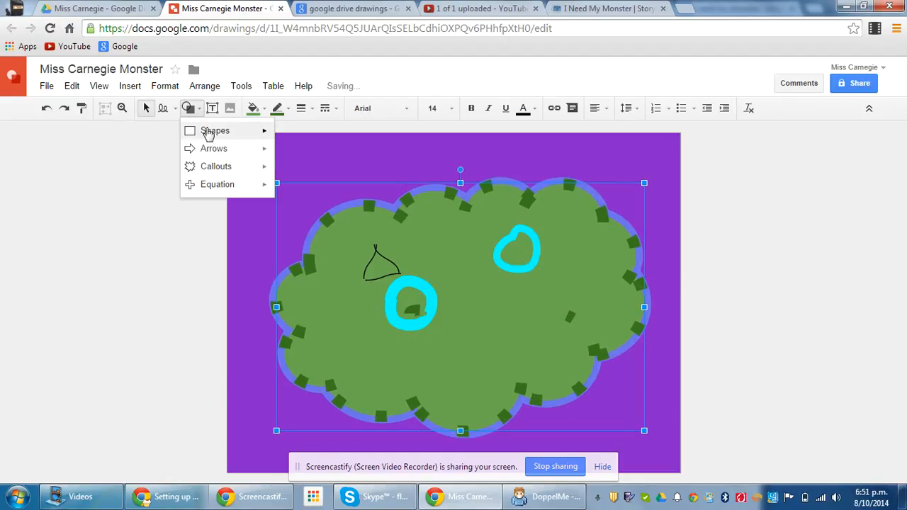
pyautogui.moveTo(205, 132)
pyautogui.click(284, 160)
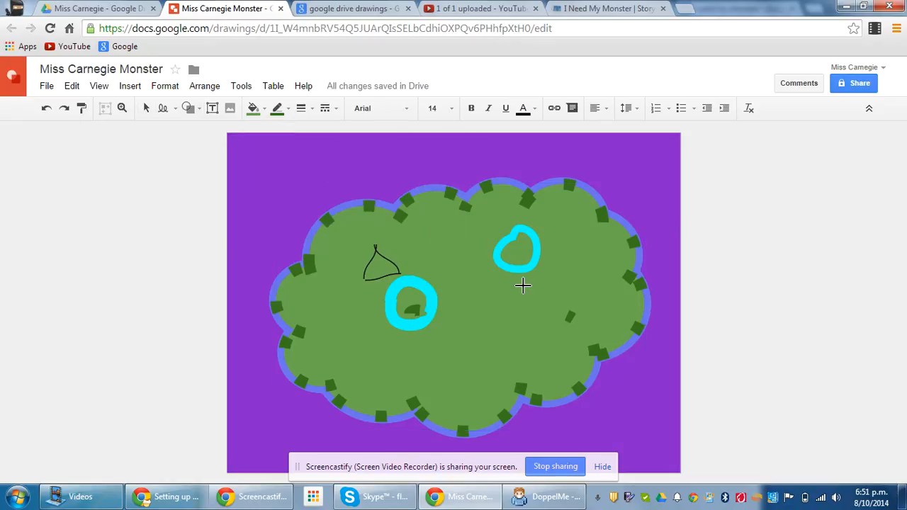
pyautogui.moveTo(516, 253); pyautogui.dragTo(531, 263)
pyautogui.click(641, 191)
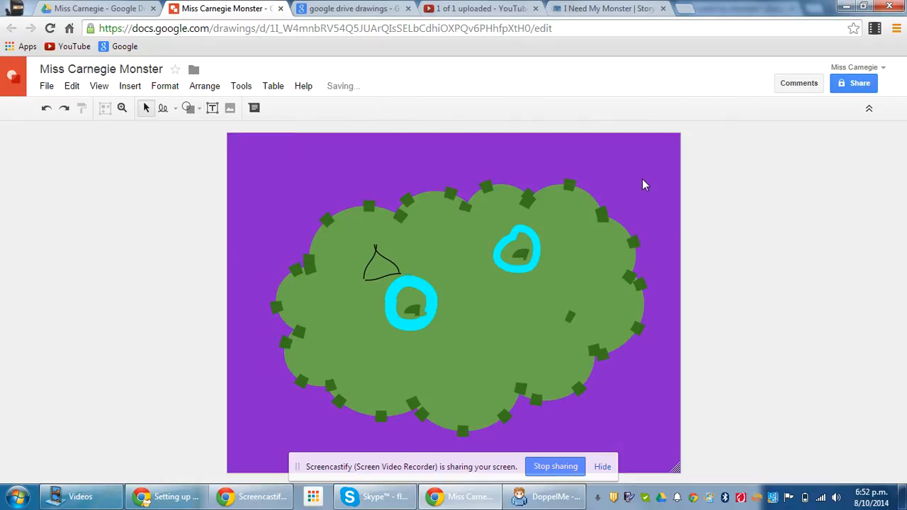
# Delete the three curved connectors that form the triangle above the lower eye.
pyautogui.click(384, 261)
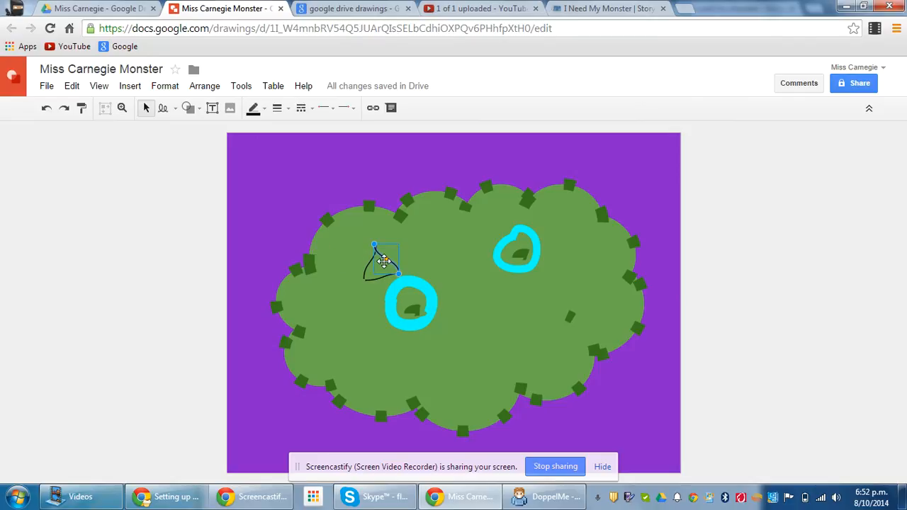
pyautogui.press('Delete')
pyautogui.click(370, 261)
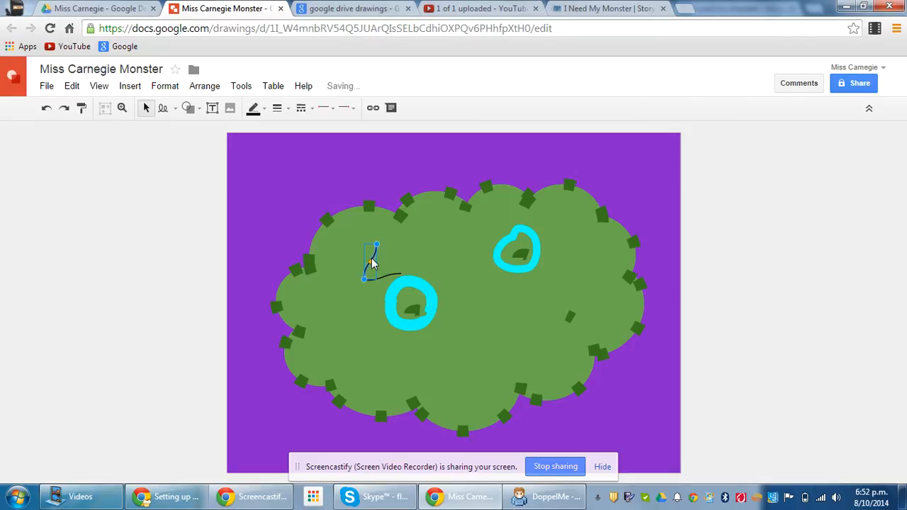
pyautogui.press('Delete')
pyautogui.click(373, 280)
pyautogui.press('Delete')
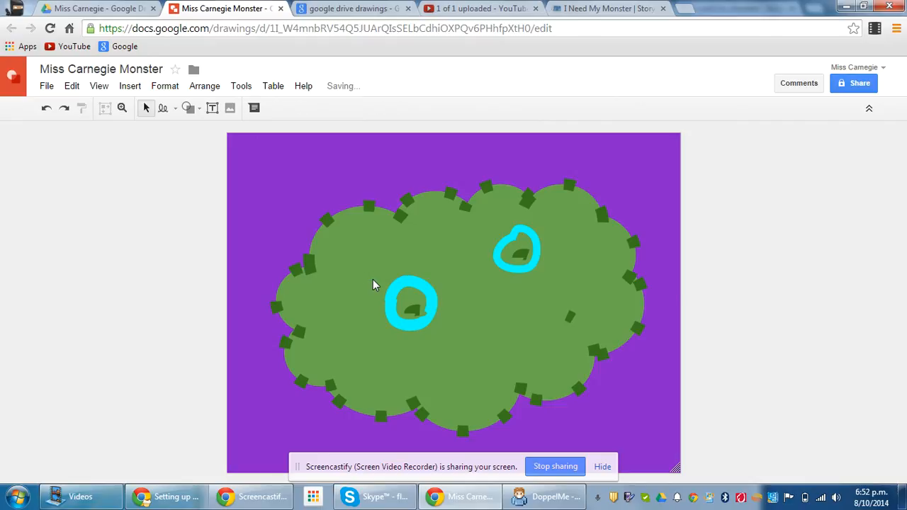
# Scribble a wavy freehand mouth rising diagonally below the eyes and give it an orange line 24px thick.
pyautogui.click(169, 106)
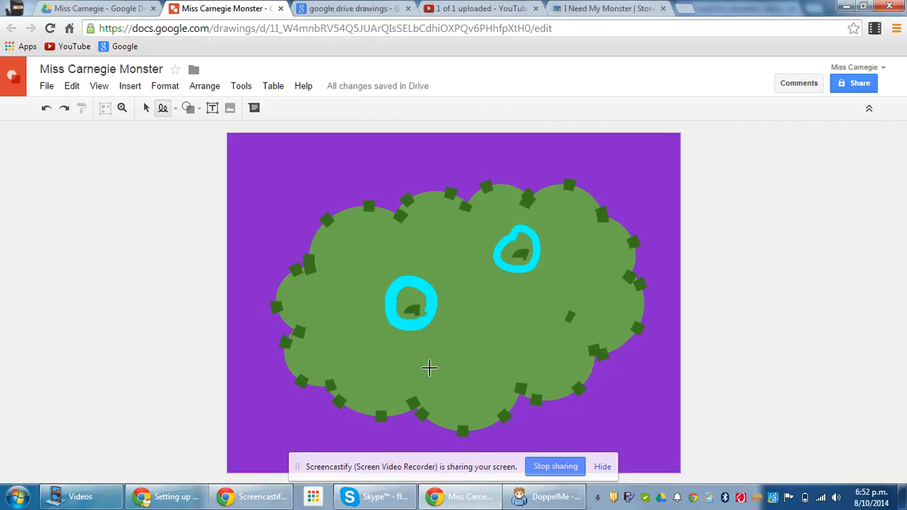
pyautogui.moveTo(432, 362)
pyautogui.mouseDown()
pyautogui.moveTo(452, 374)
pyautogui.moveTo(466, 341)
pyautogui.moveTo(486, 364)
pyautogui.moveTo(489, 338)
pyautogui.moveTo(511, 341)
pyautogui.moveTo(514, 309)
pyautogui.moveTo(544, 323)
pyautogui.moveTo(564, 294)
pyautogui.mouseUp()
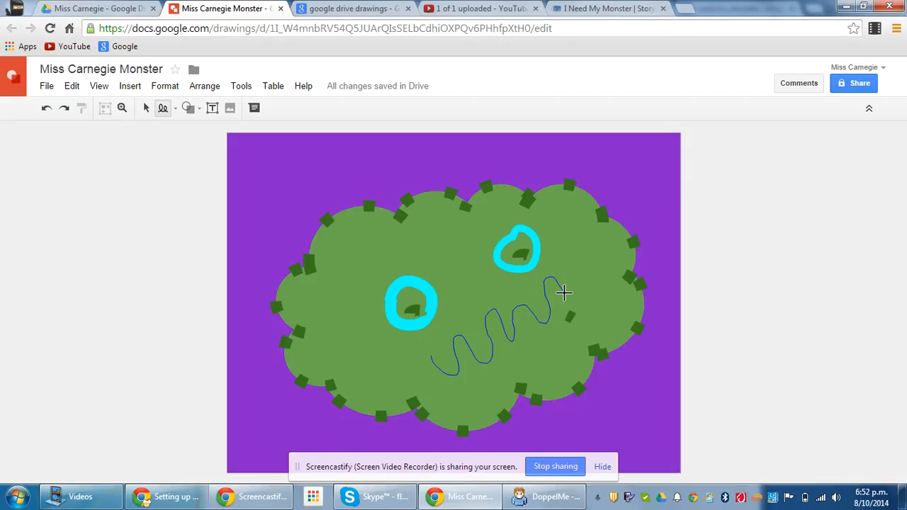
pyautogui.click(252, 111)
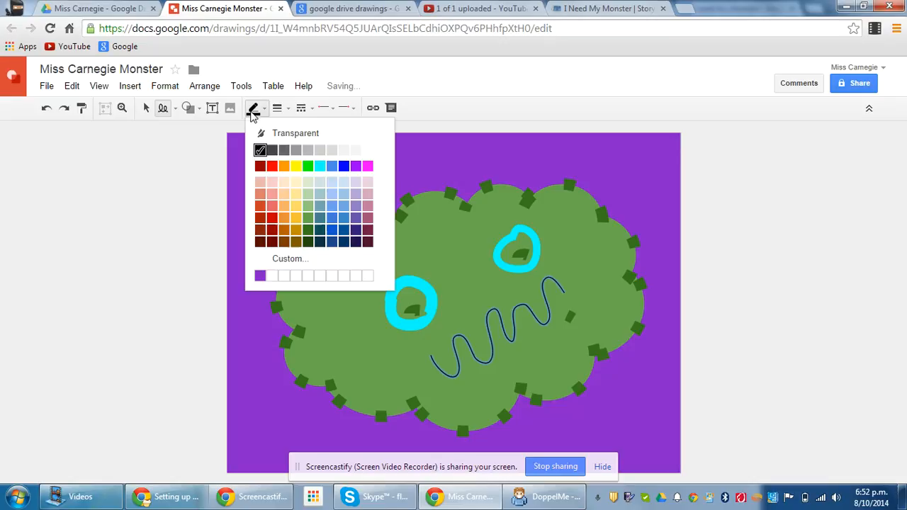
pyautogui.click(284, 168)
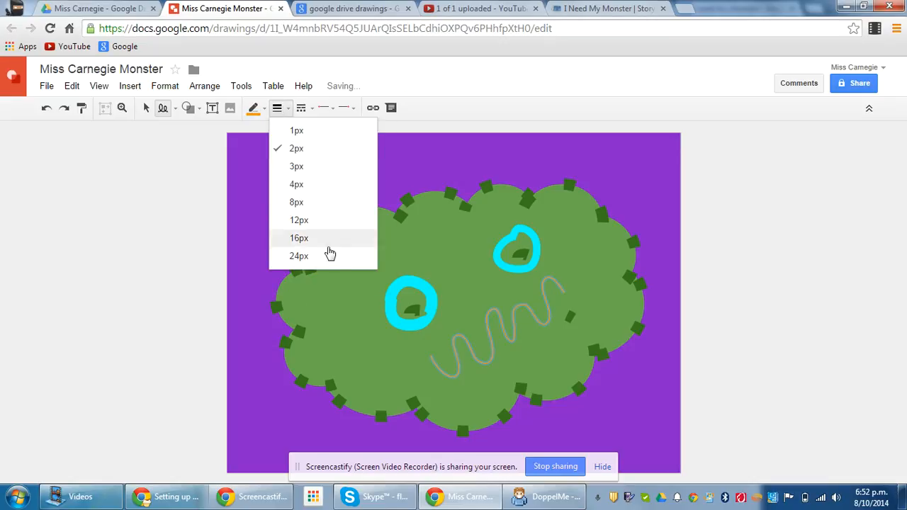
pyautogui.click(305, 256)
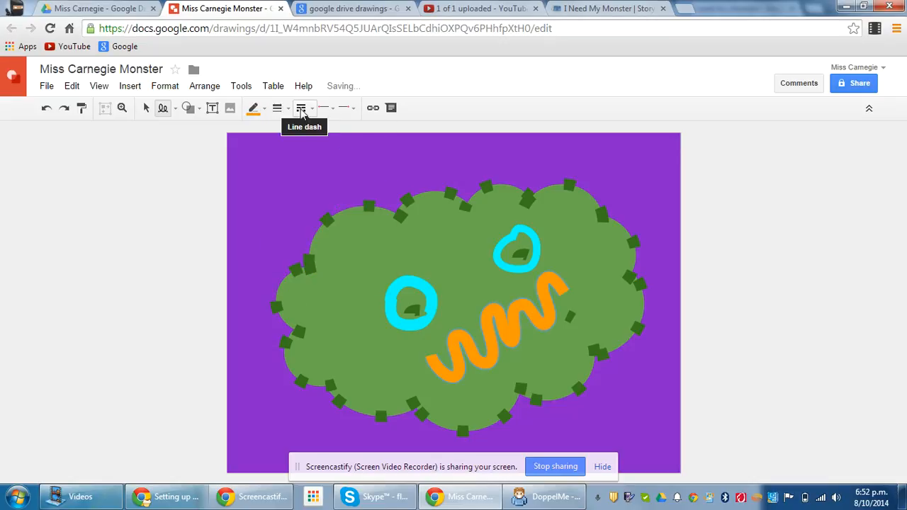
# Try open-circle arrowheads at the start and end of the orange mouth line, then undo both.
pyautogui.click(333, 112)
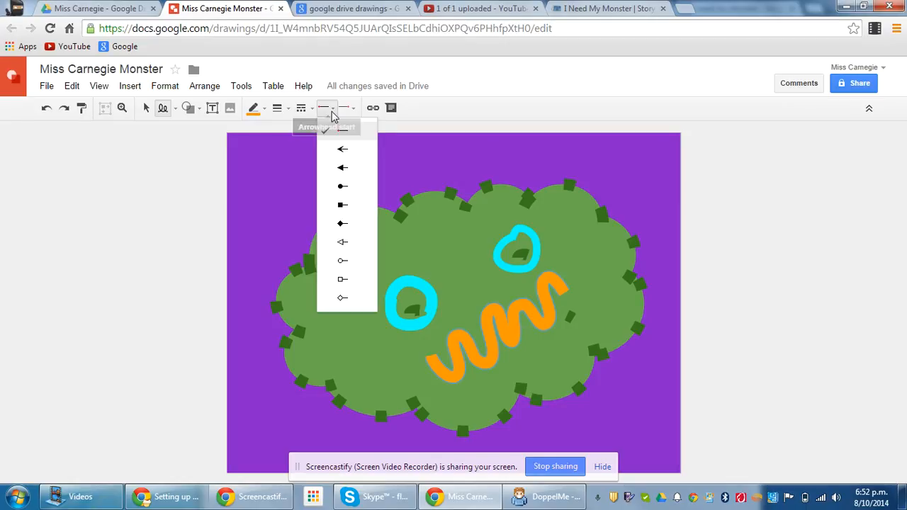
pyautogui.click(344, 260)
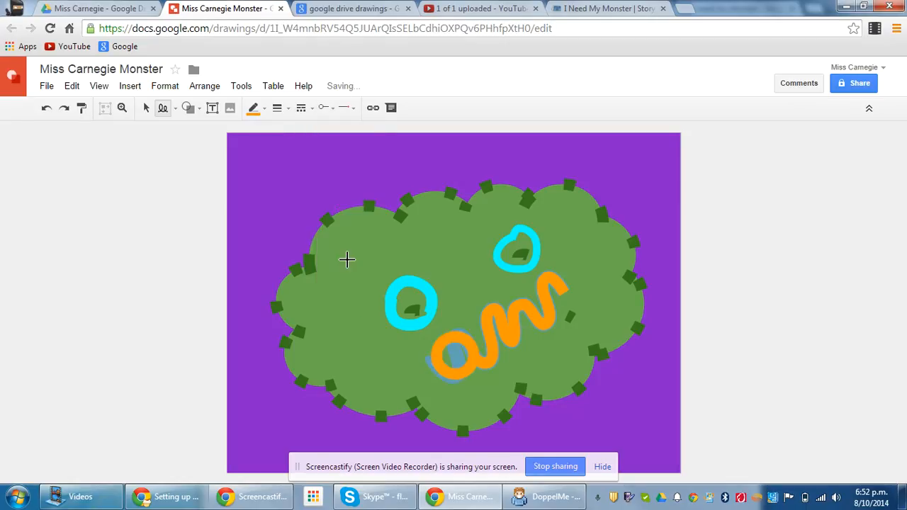
pyautogui.click(347, 108)
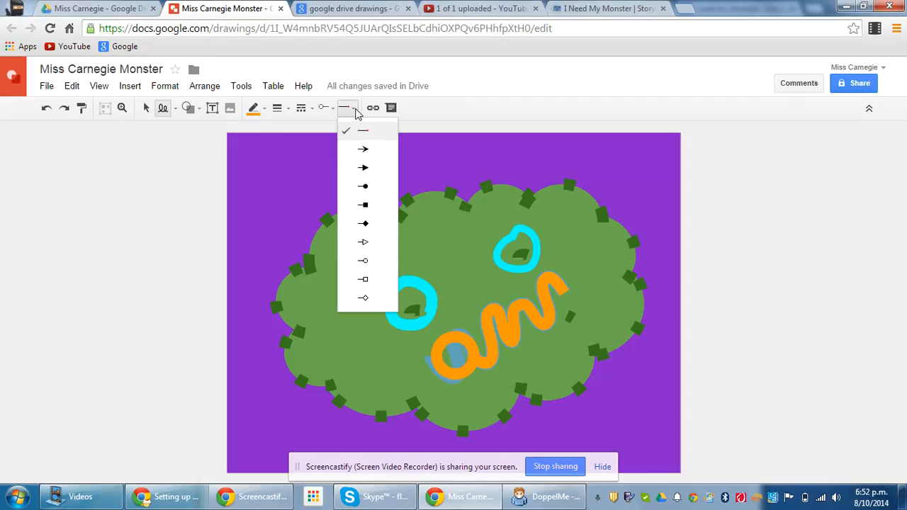
pyautogui.click(366, 262)
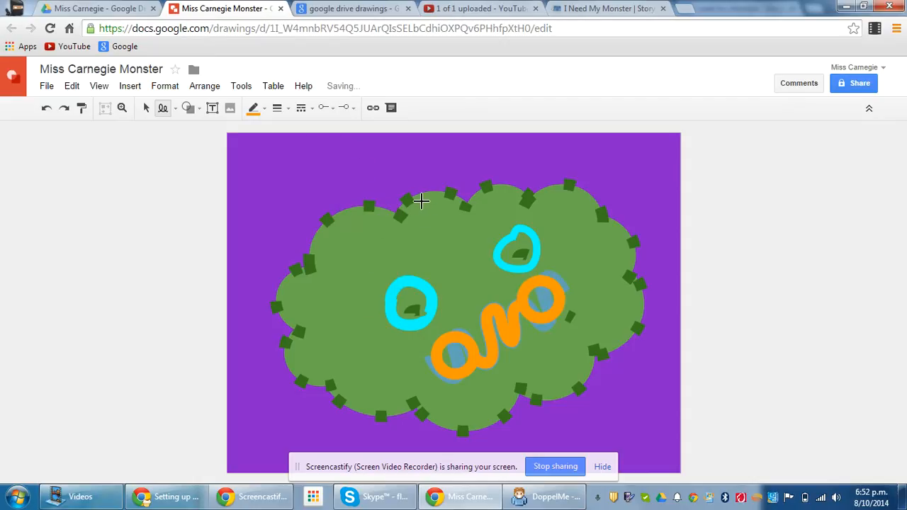
pyautogui.hotkey('ctrl', 'z')
pyautogui.hotkey('ctrl', 'z')
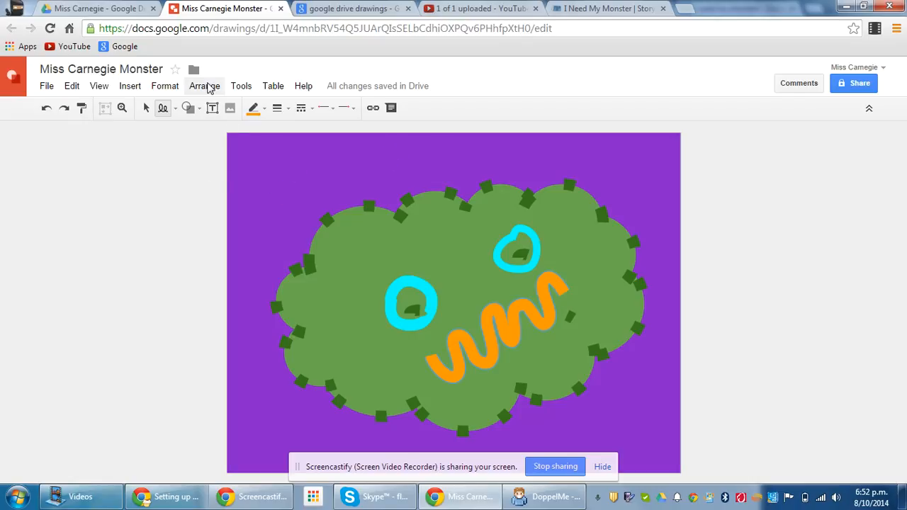
# Search Google for "monsters" in a new browser tab and show the image results.
pyautogui.click(686, 10)
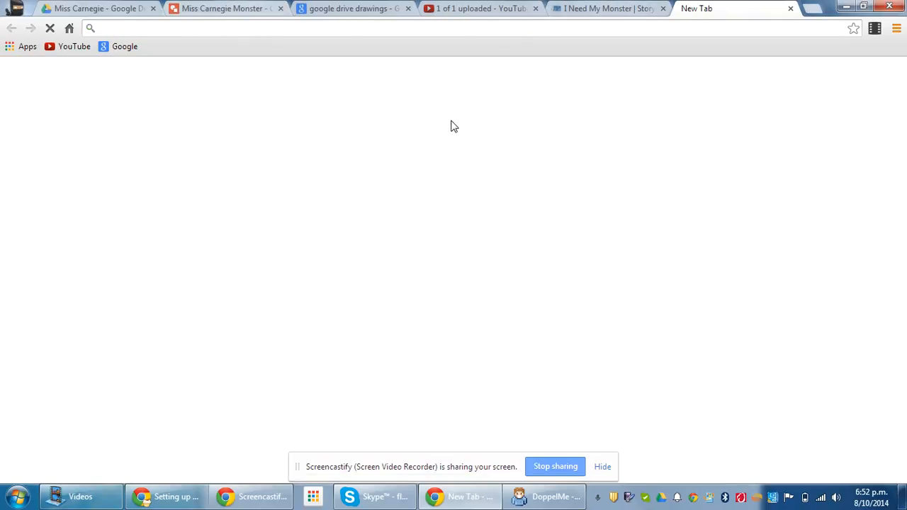
pyautogui.write('monsters&oq=')
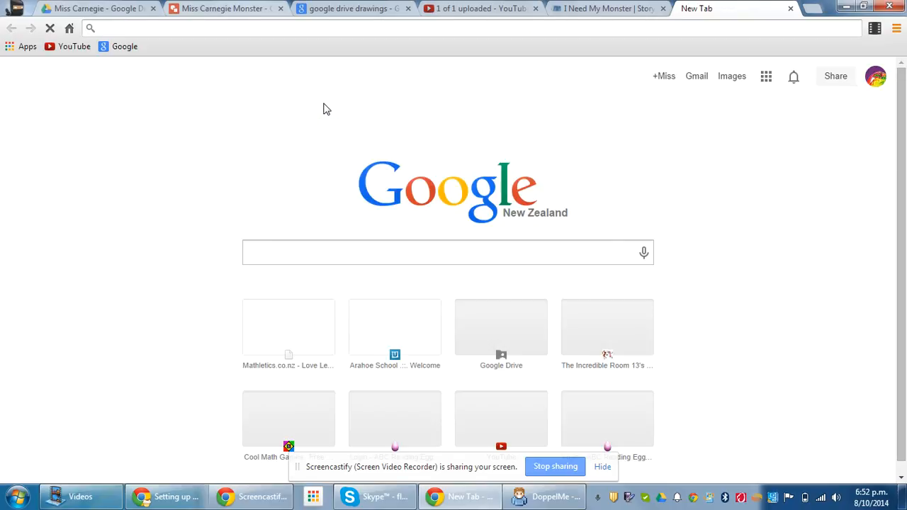
pyautogui.write('monst')
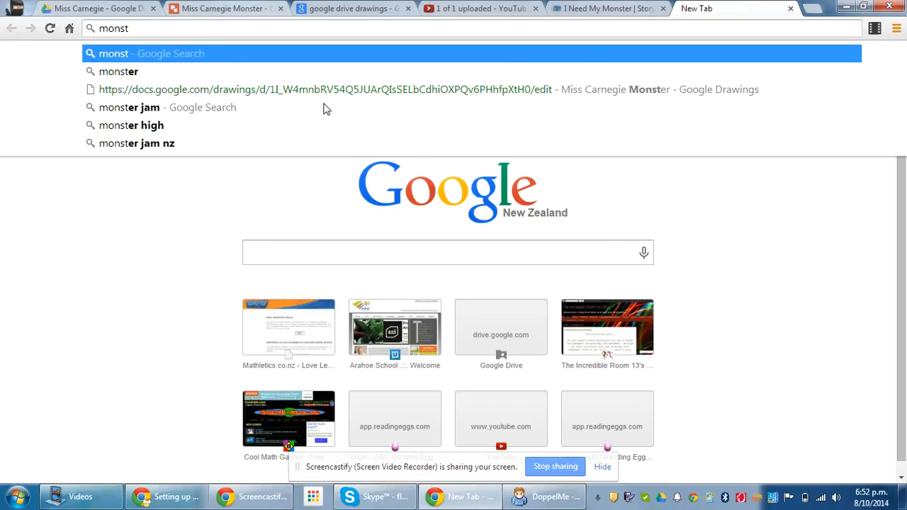
pyautogui.write('ers')
pyautogui.press('Return')
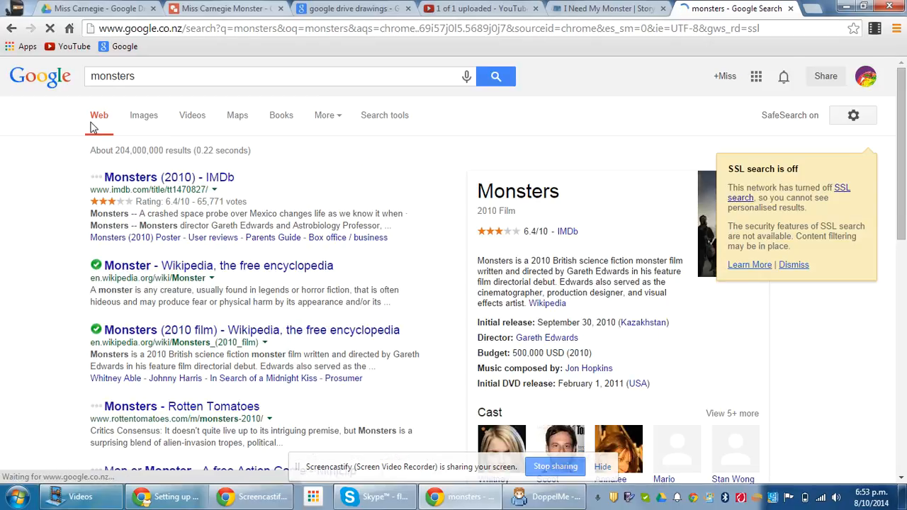
pyautogui.click(143, 117)
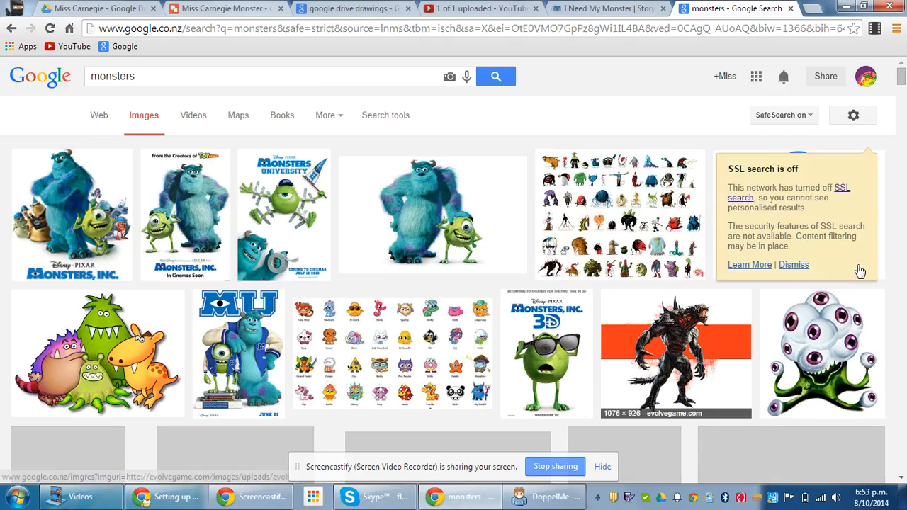
# Copy the black-and-white line drawing of a monster with eye stalks from further down the image results.
pyautogui.moveTo(901, 78); pyautogui.dragTo(902, 130)
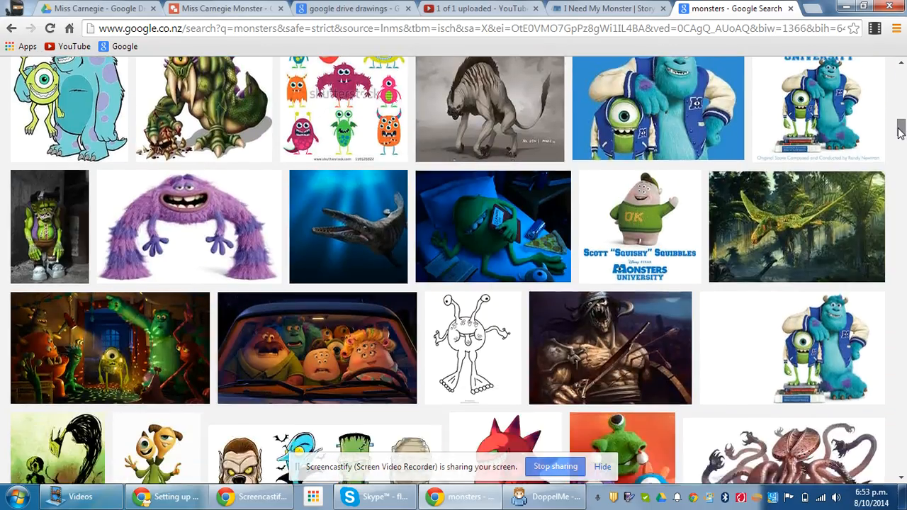
pyautogui.rightClick(477, 316)
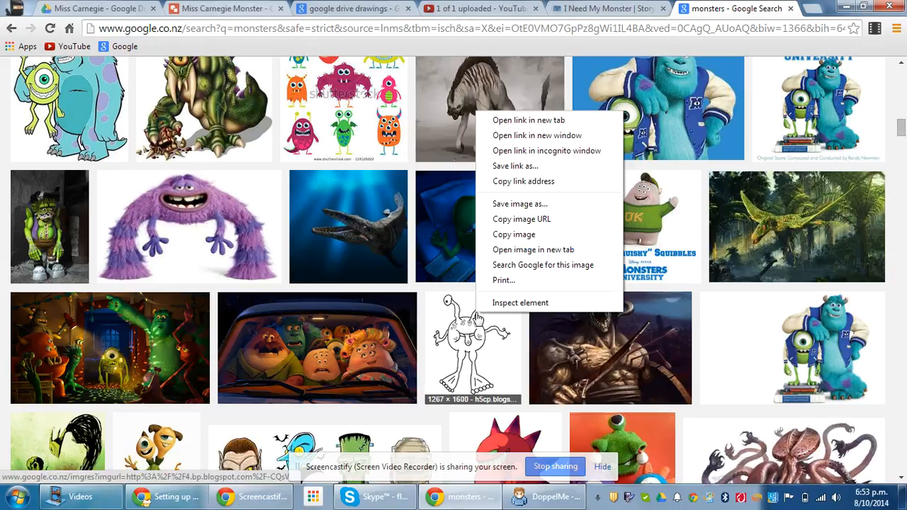
pyautogui.click(515, 234)
# Paste the copied monster line drawing into the Google Drawings file and delete it again.
pyautogui.click(223, 10)
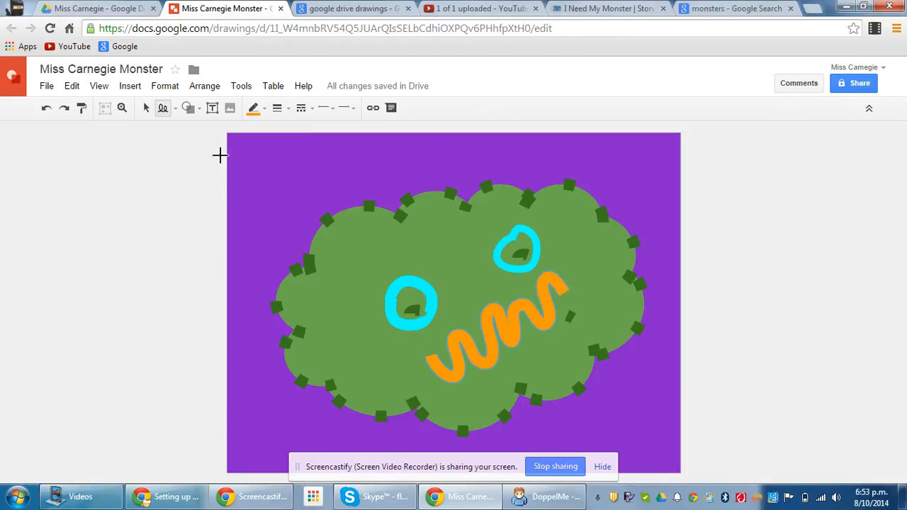
pyautogui.click(71, 86)
pyautogui.moveTo(48, 89)
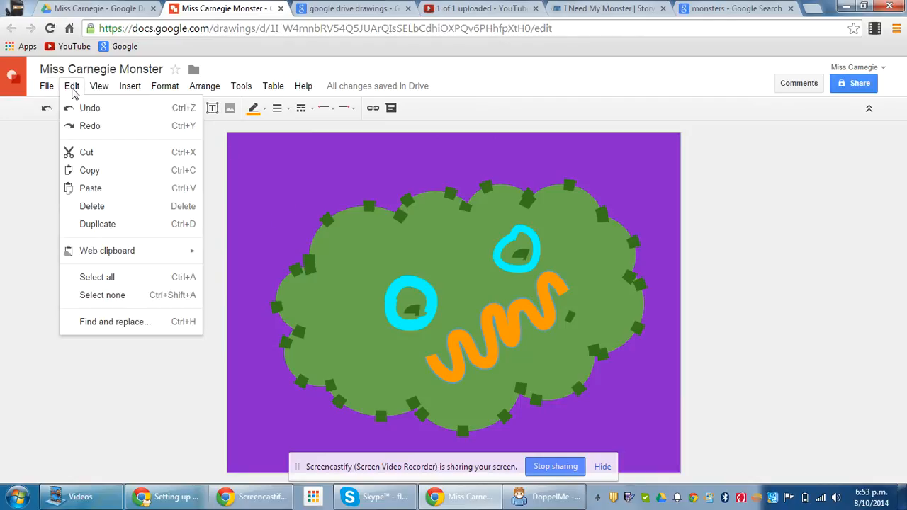
pyautogui.click(93, 187)
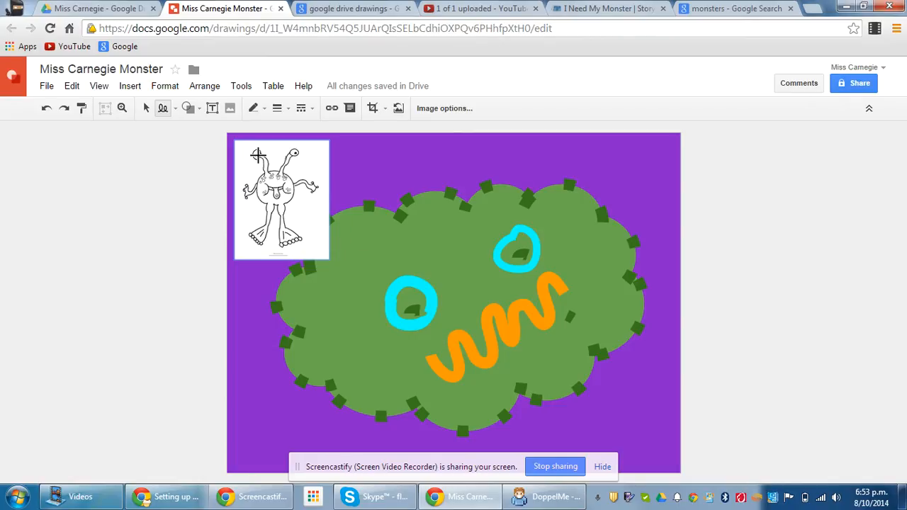
pyautogui.press('Delete')
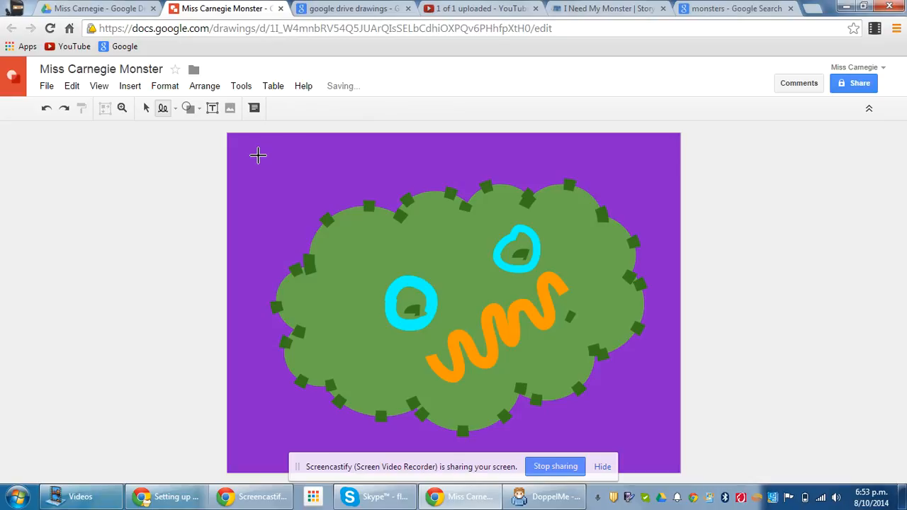
# Check the success criteria in the "Setting up Google" presentation and add the comment "all done ready to print" to the monster drawing.
pyautogui.click(168, 499)
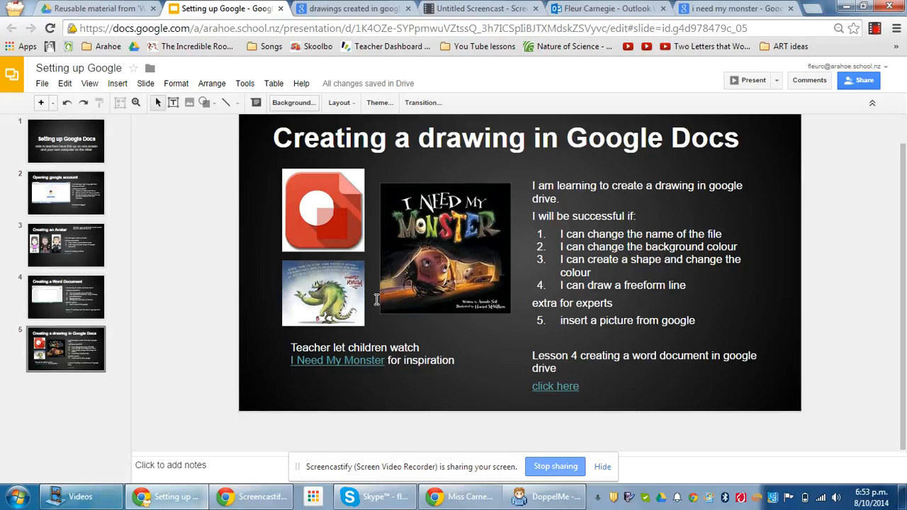
pyautogui.hotkey('alt', 'Tab')
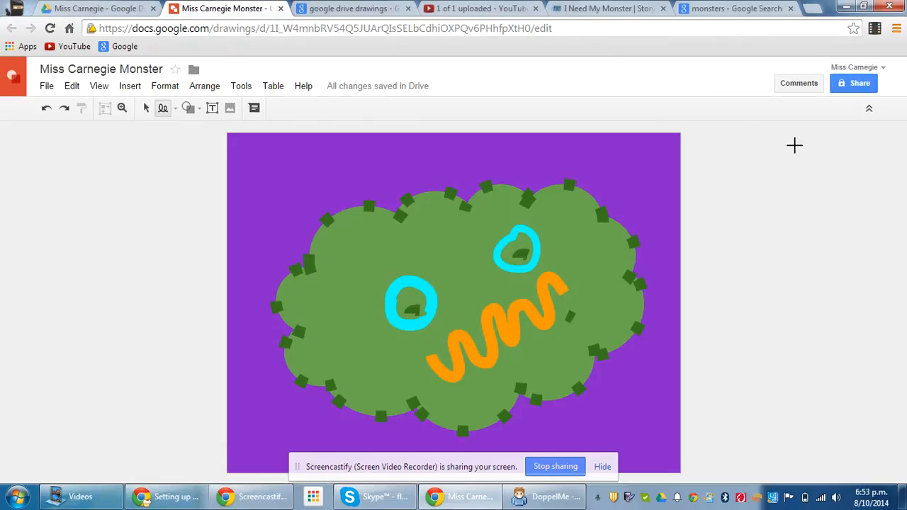
pyautogui.click(806, 85)
pyautogui.click(847, 122)
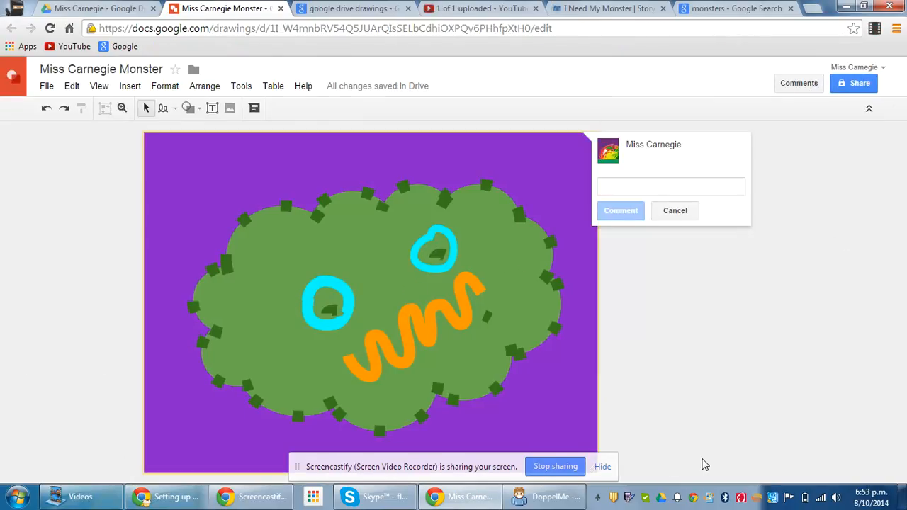
pyautogui.write('all ')
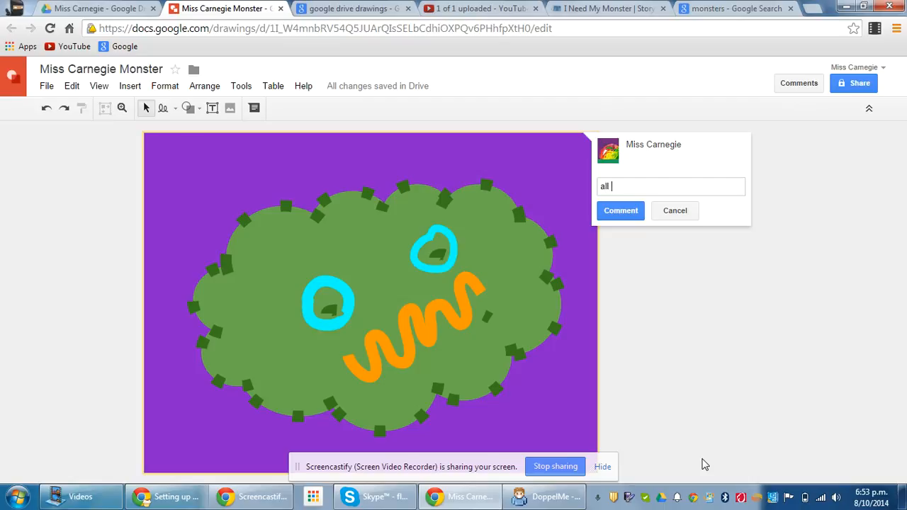
pyautogui.write('done ready to print')
pyautogui.click(629, 215)
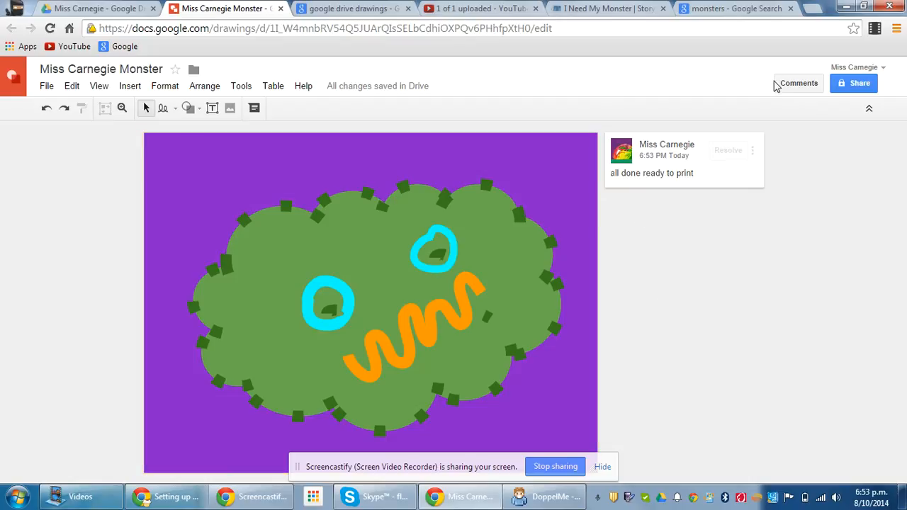
# Return to the "Creating a drawing in Google Docs" slide in the "Setting up Google" presentation.
pyautogui.click(170, 496)
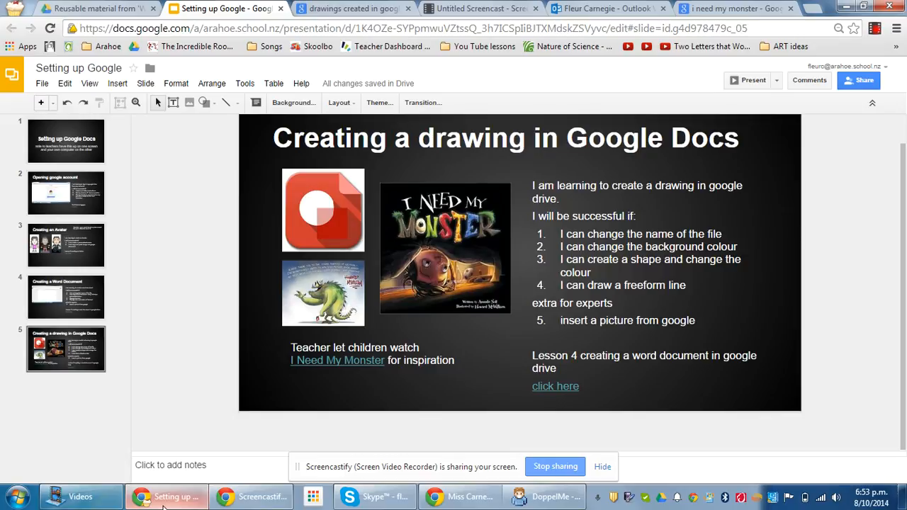